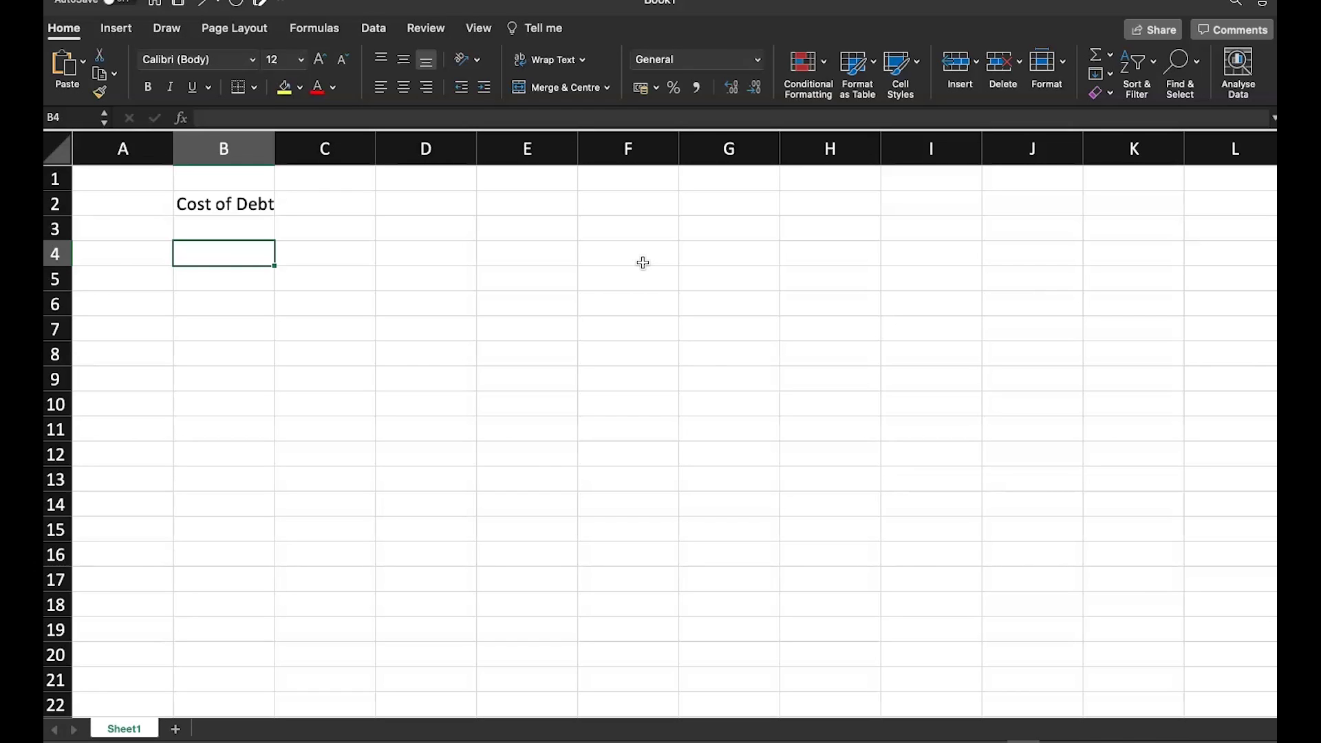
- Type 'Kd = I x (1 - t)' in B4 and add a Debt row of 100 in B7:C7
{"action": "type", "text": "Kd"}
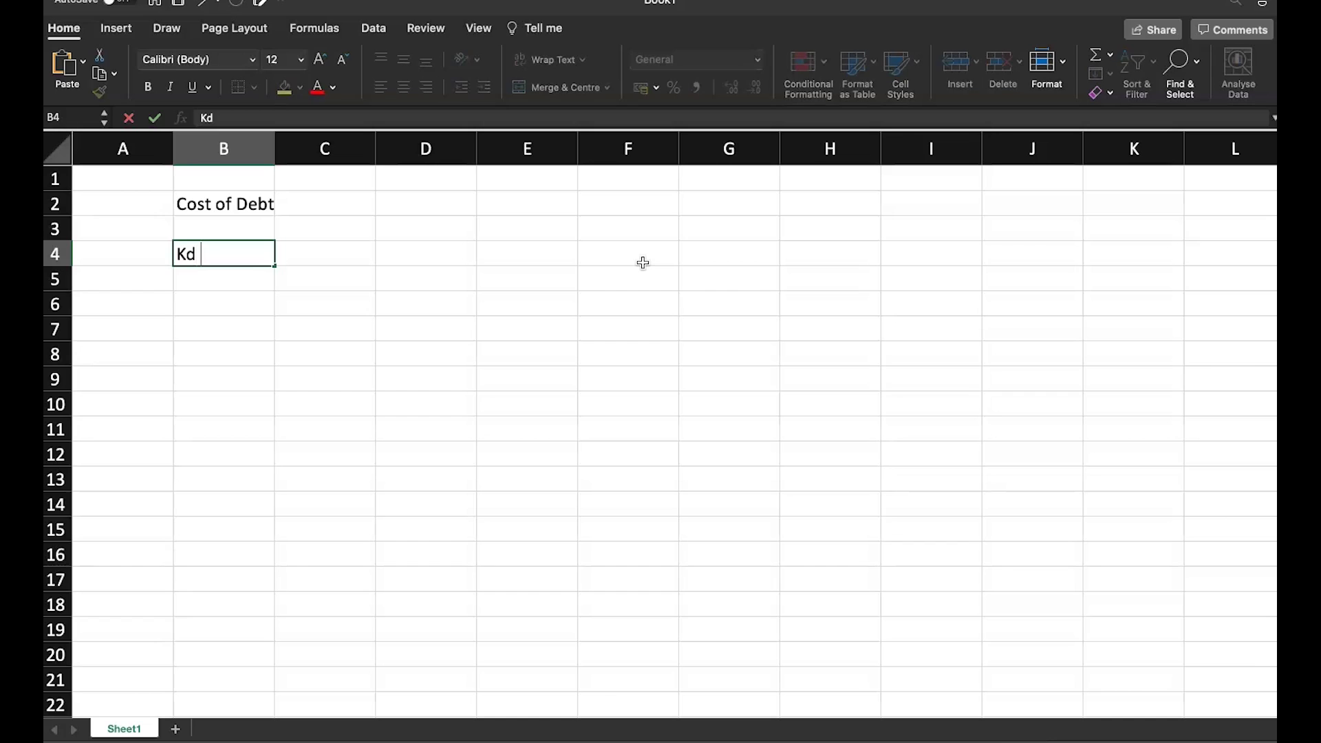
{"action": "type", "text": " = I x (1 - t)"}
{"action": "key", "text": "Return"}
{"action": "key", "text": "Return"}
{"action": "key", "text": "Return"}
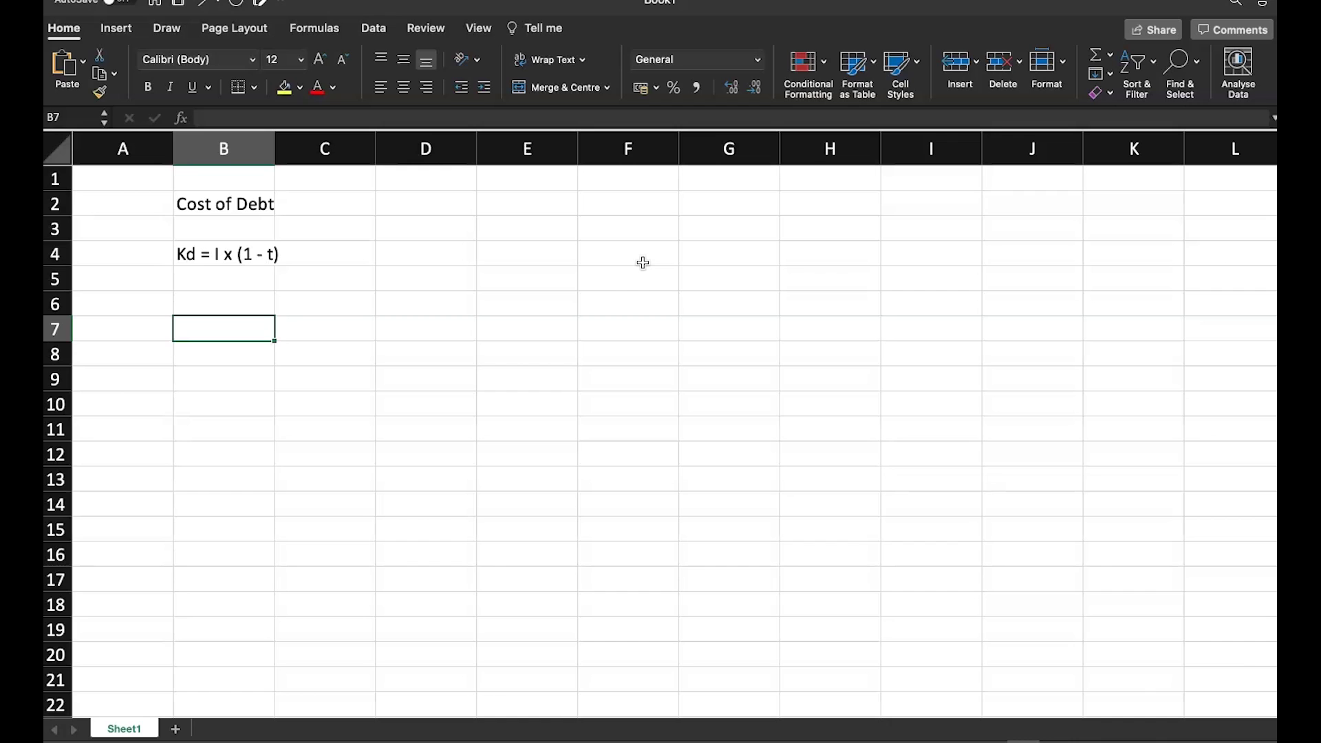
{"action": "type", "text": "Debt"}
{"action": "key", "text": "Tab"}
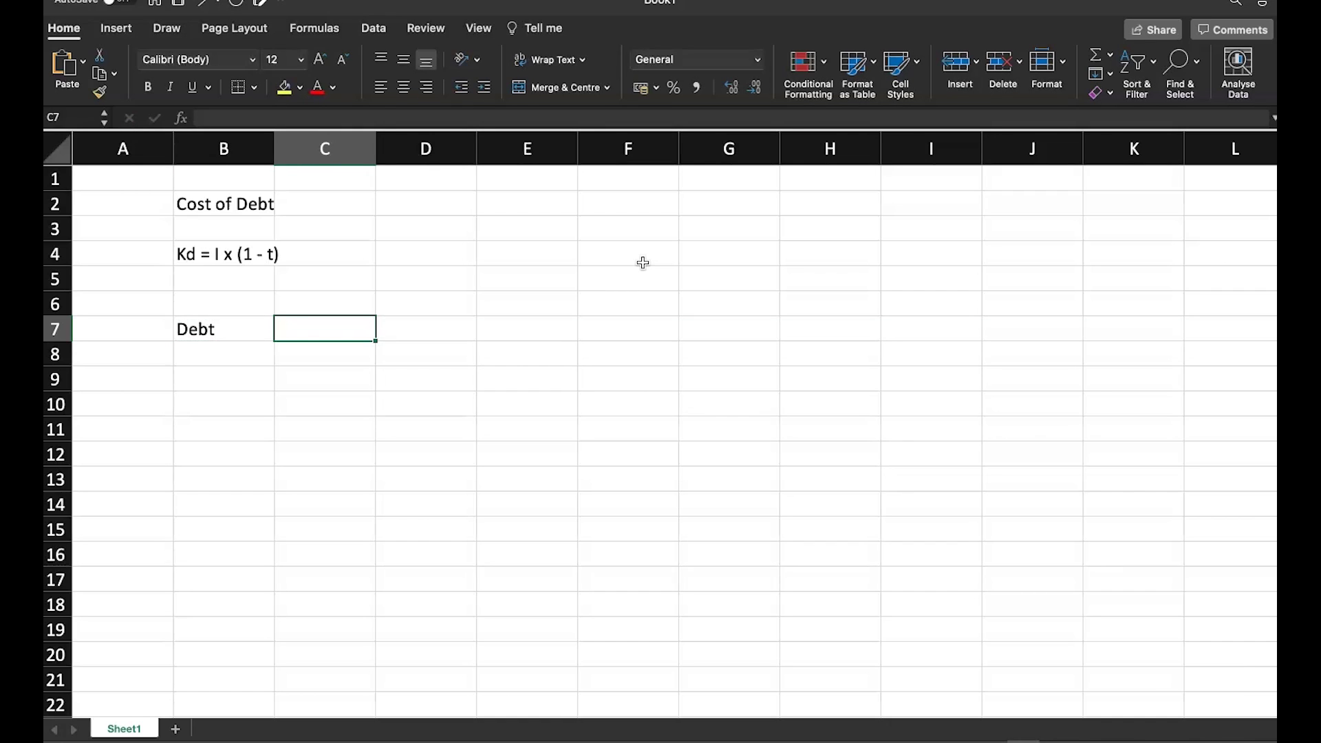
{"action": "type", "text": "100"}
{"action": "key", "text": "Return"}
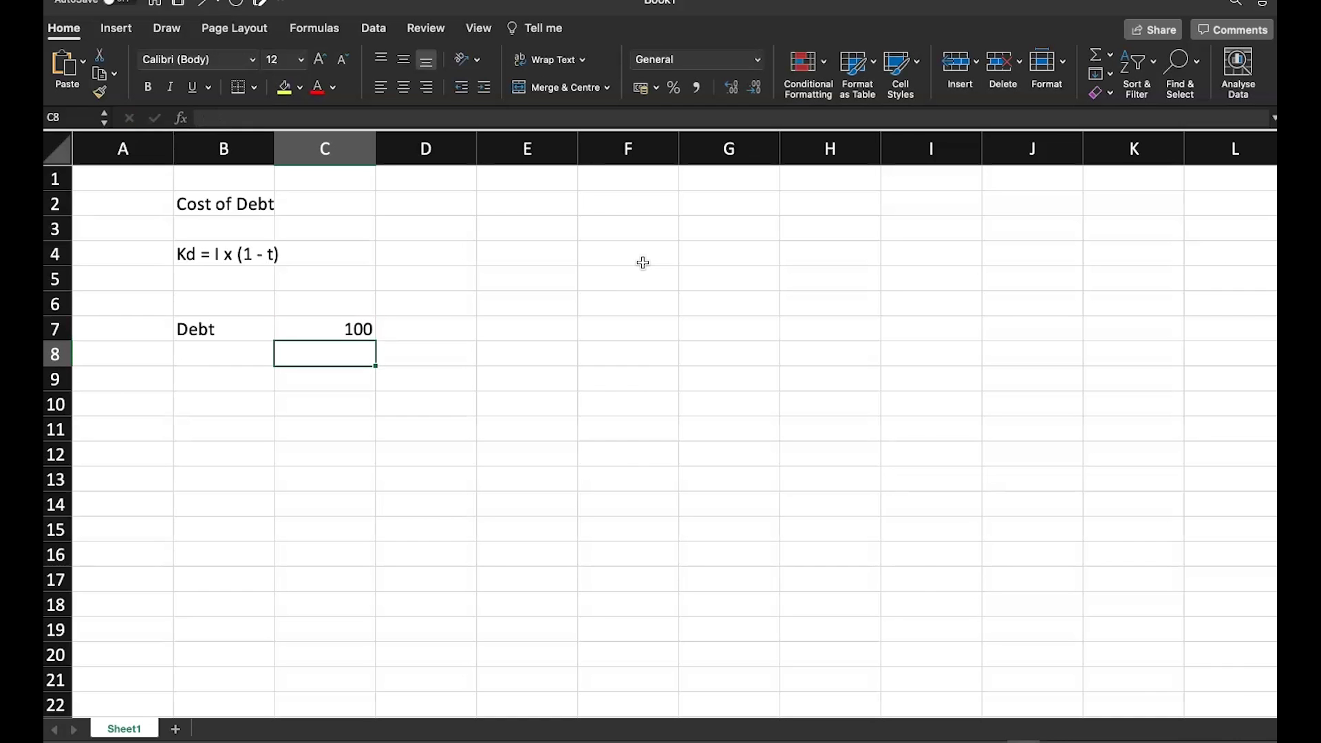
- Add a PBIT row with value 70 in B9:C9
{"action": "key", "text": "Left"}
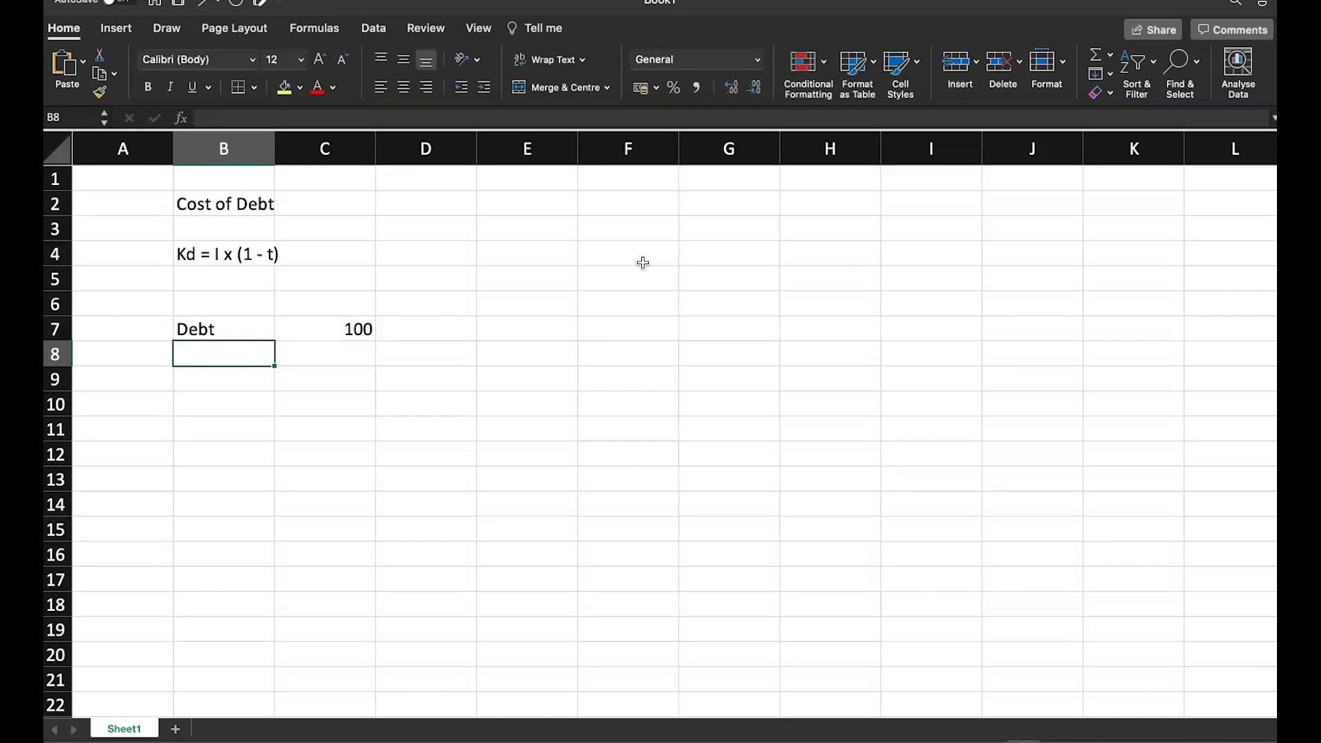
{"action": "key", "text": "Down"}
{"action": "type", "text": "PB"}
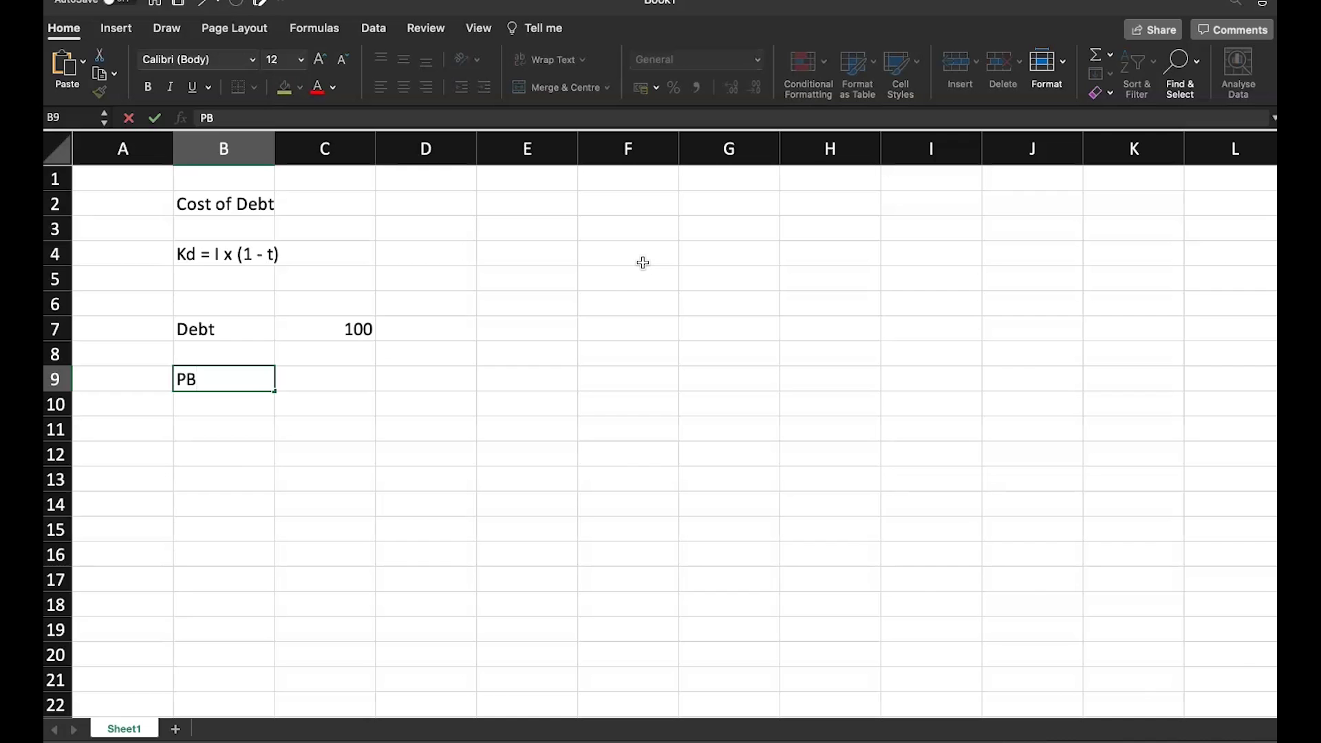
{"action": "type", "text": "IT"}
{"action": "key", "text": "Tab"}
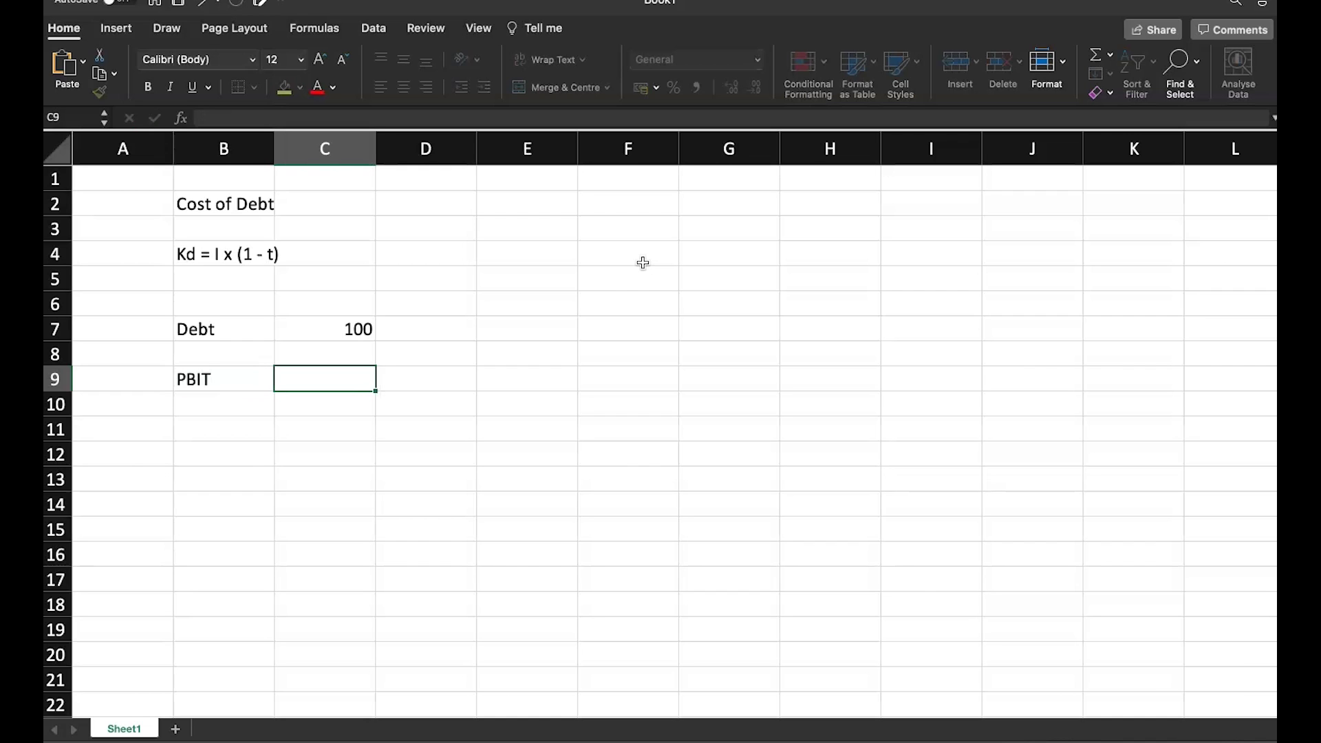
{"action": "type", "text": "70"}
{"action": "key", "text": "Return"}
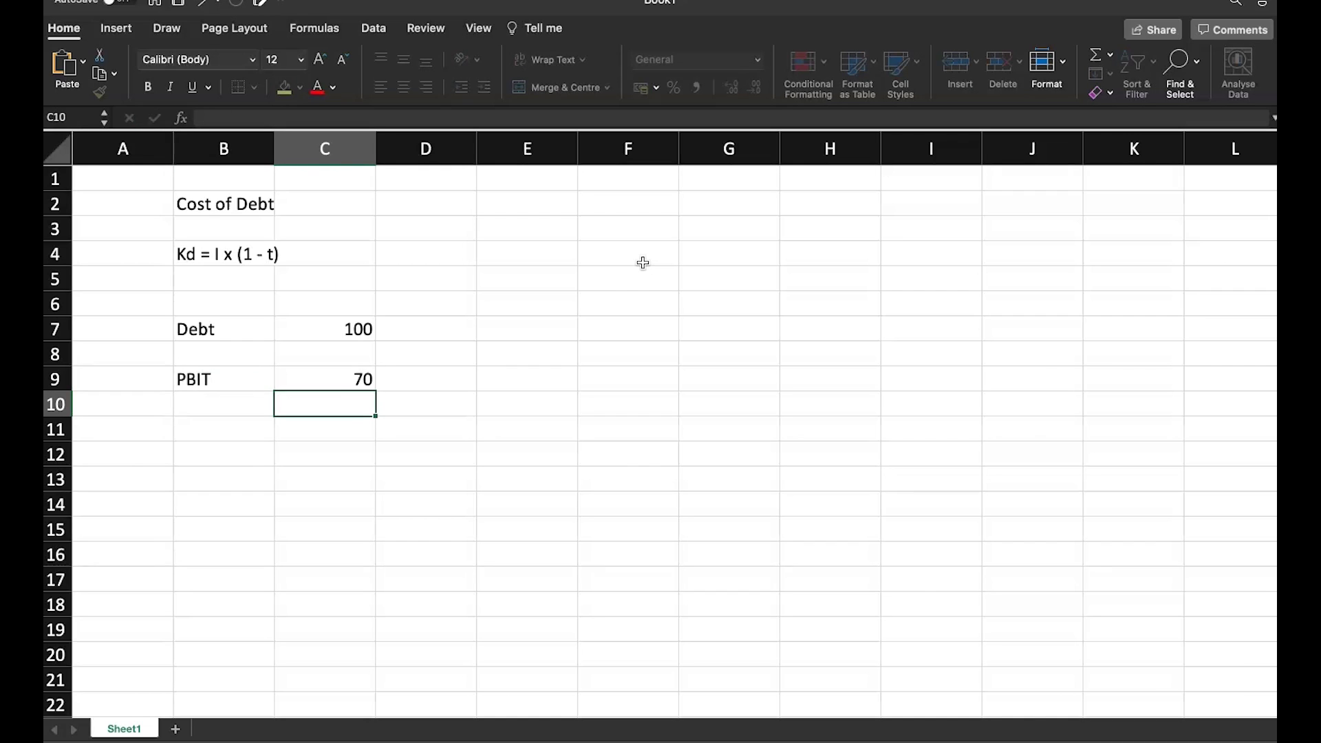
- Label B10 'Less: Int @ 10%' and widen column B to fit it
{"action": "key", "text": "Left"}
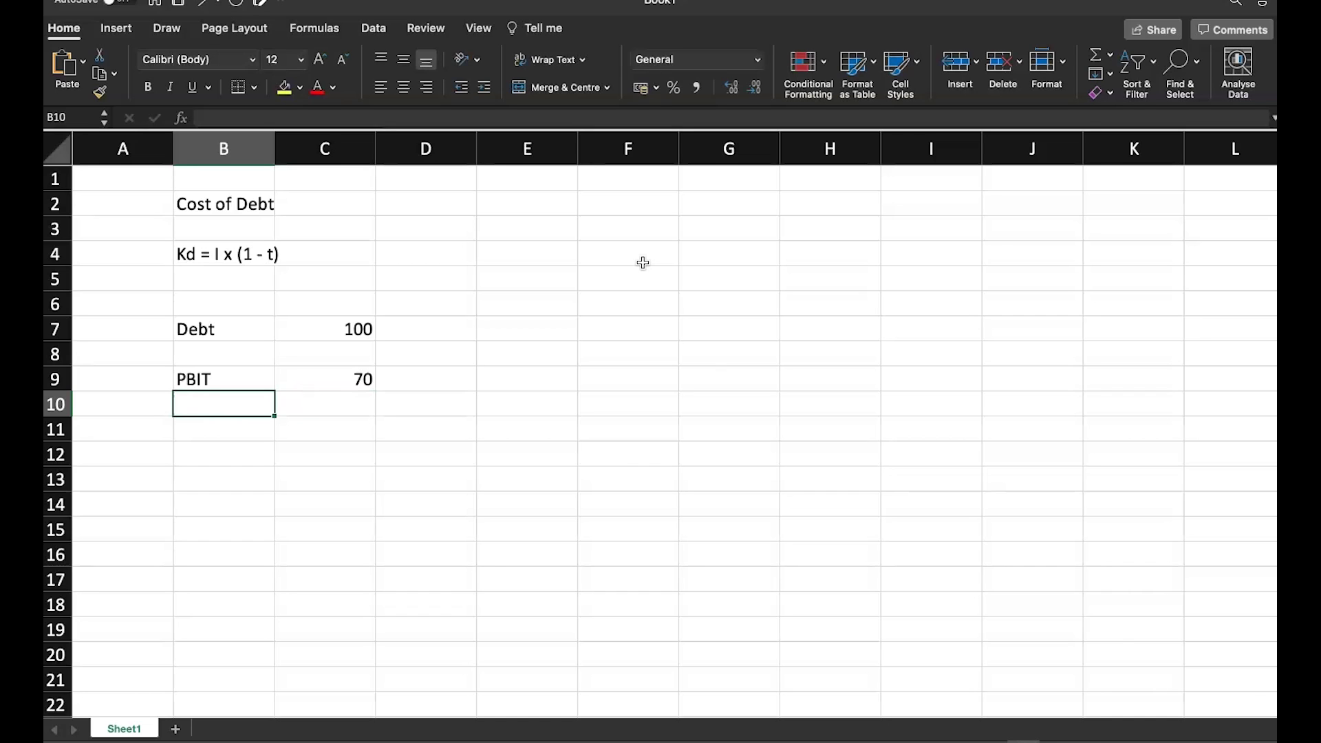
{"action": "type", "text": "Les"}
{"action": "key", "text": "BackSpace"}
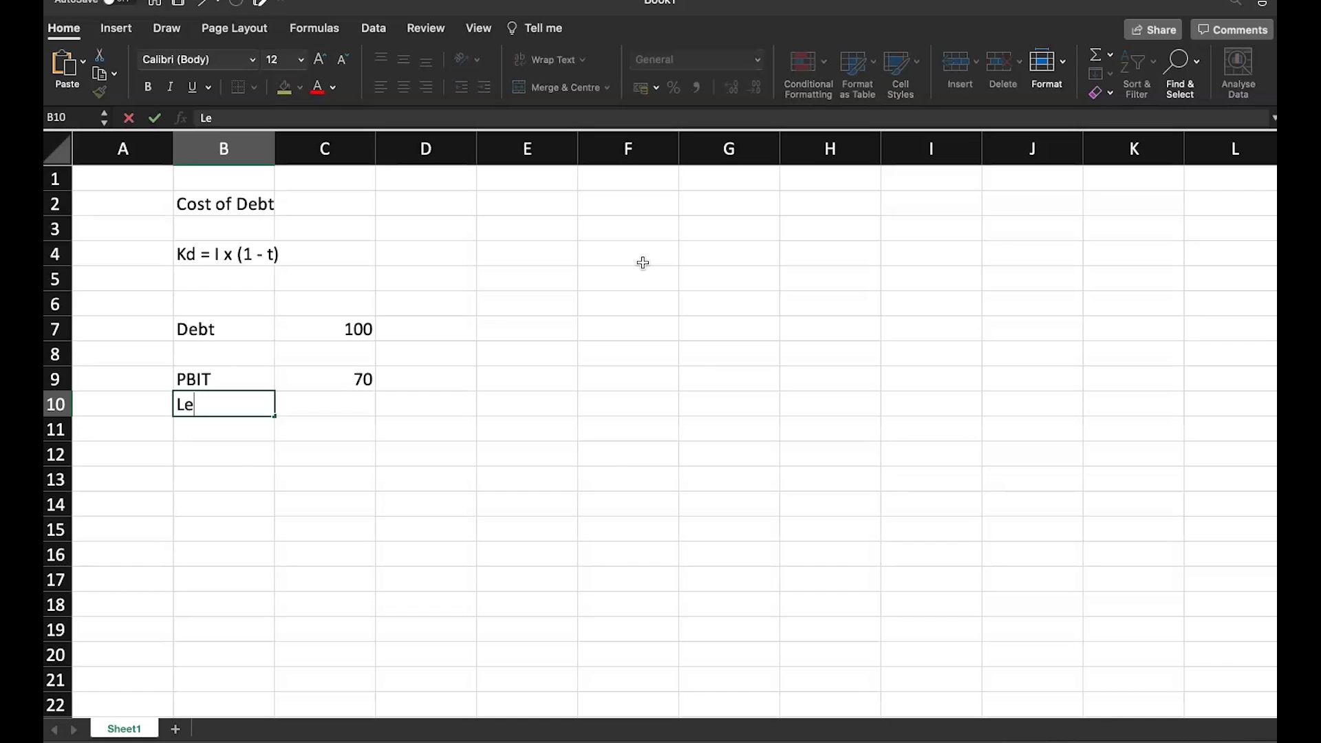
{"action": "type", "text": "ss: Int @ 10"}
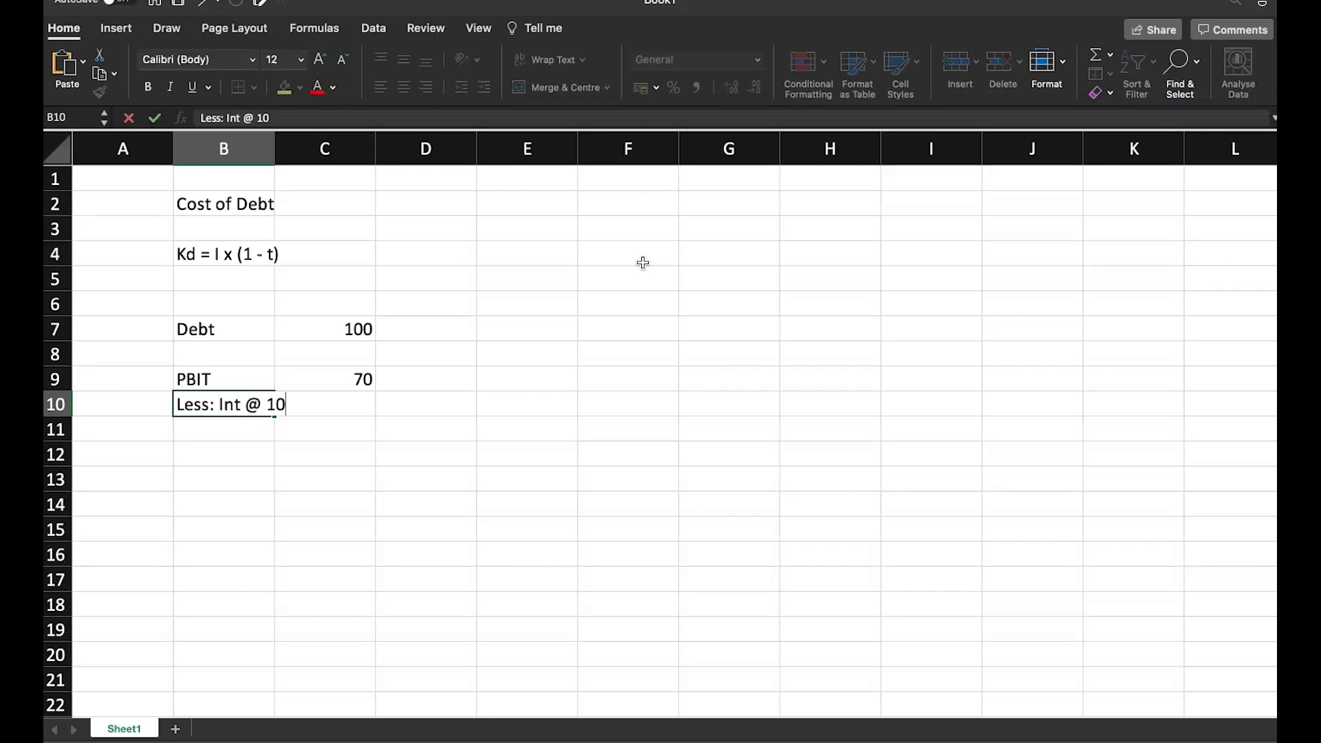
{"action": "type", "text": "%"}
{"action": "key", "text": "Return"}
{"action": "key", "text": "Up"}
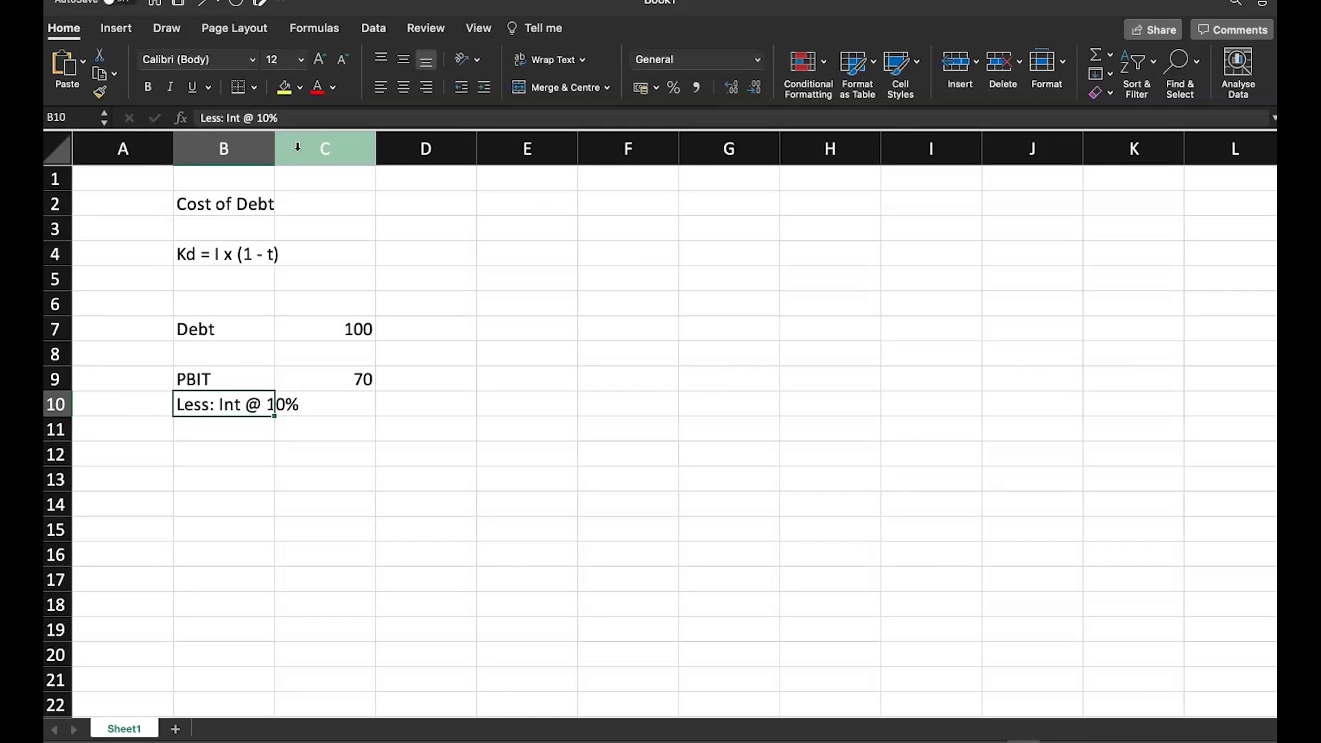
{"action": "left_click_drag", "start_coordinate": [274, 143], "coordinate": [328, 144]}
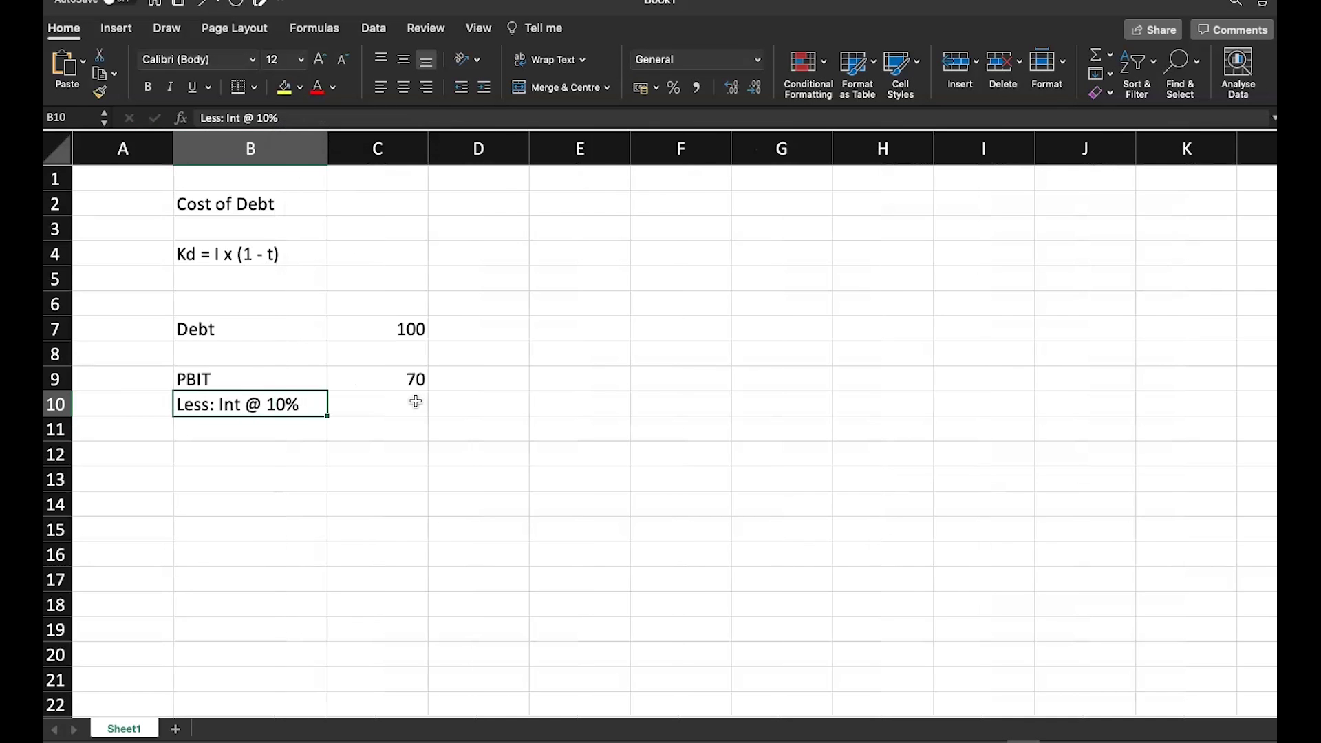
- Enter =-C7*10% in C10 to show interest of -10, and underline it
{"action": "left_click", "coordinate": [416, 401]}
{"action": "type", "text": "-"}
{"action": "key", "text": "Up"}
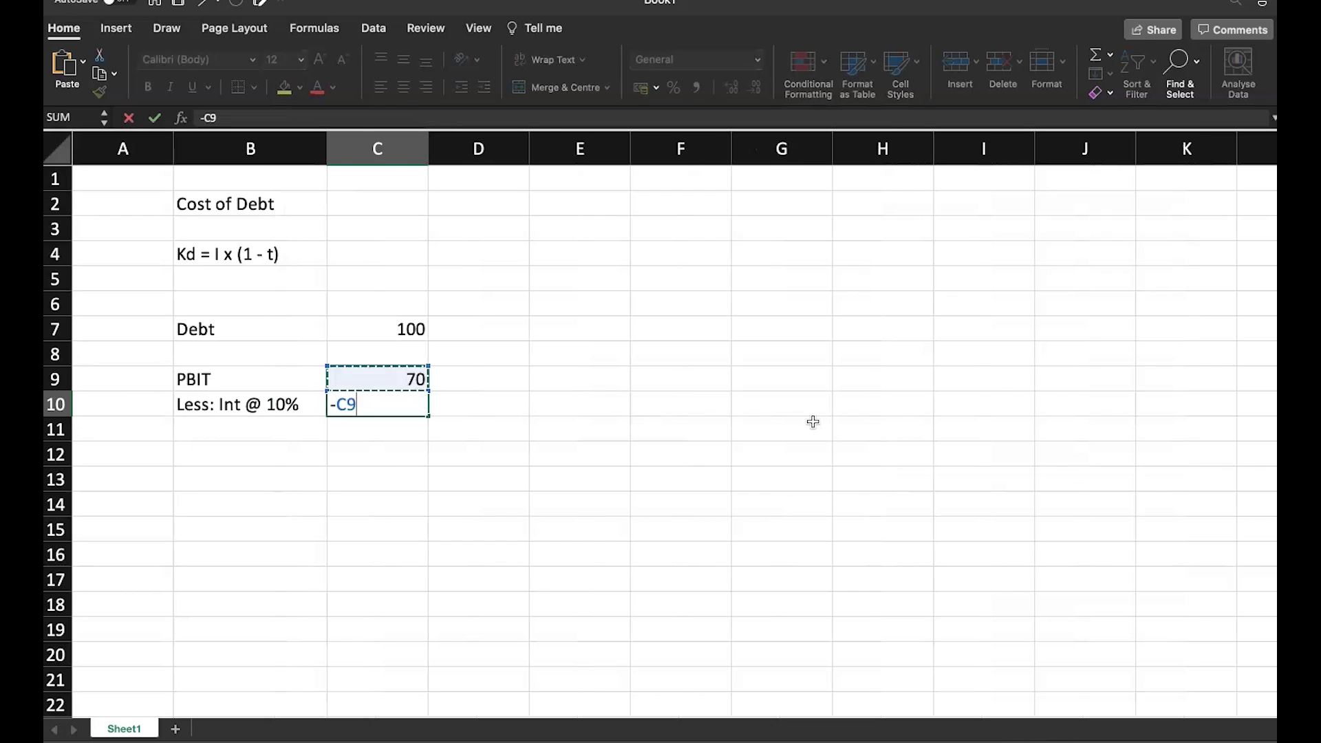
{"action": "key", "text": "Up"}
{"action": "key", "text": "Up"}
{"action": "type", "text": "*10"}
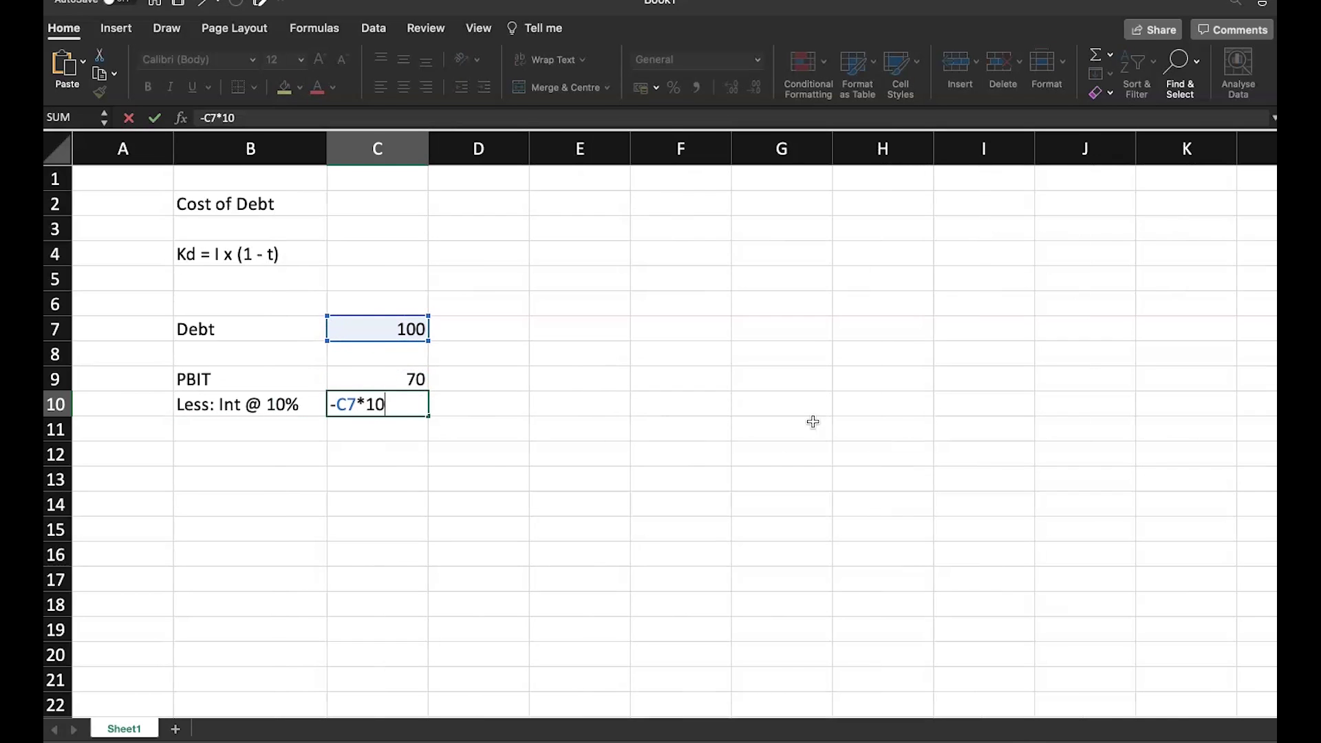
{"action": "type", "text": "%"}
{"action": "key", "text": "Return"}
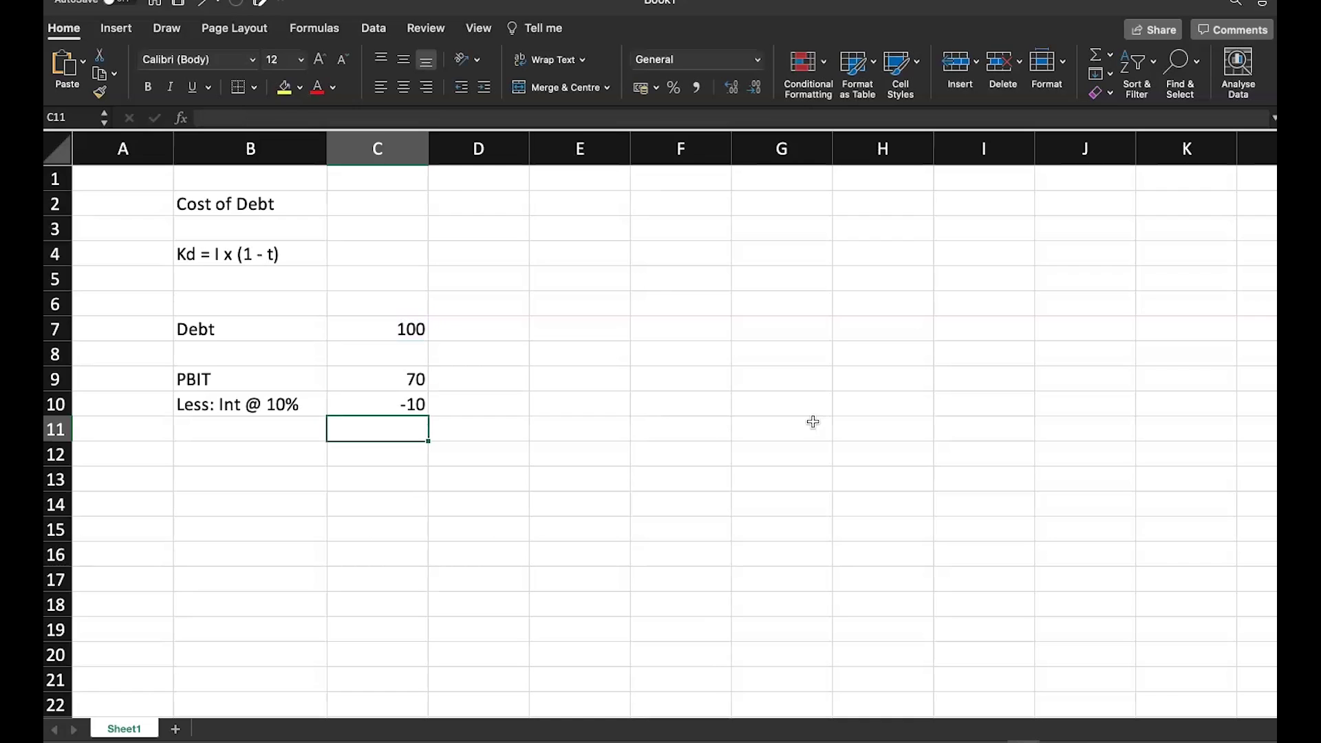
{"action": "key", "text": "Up"}
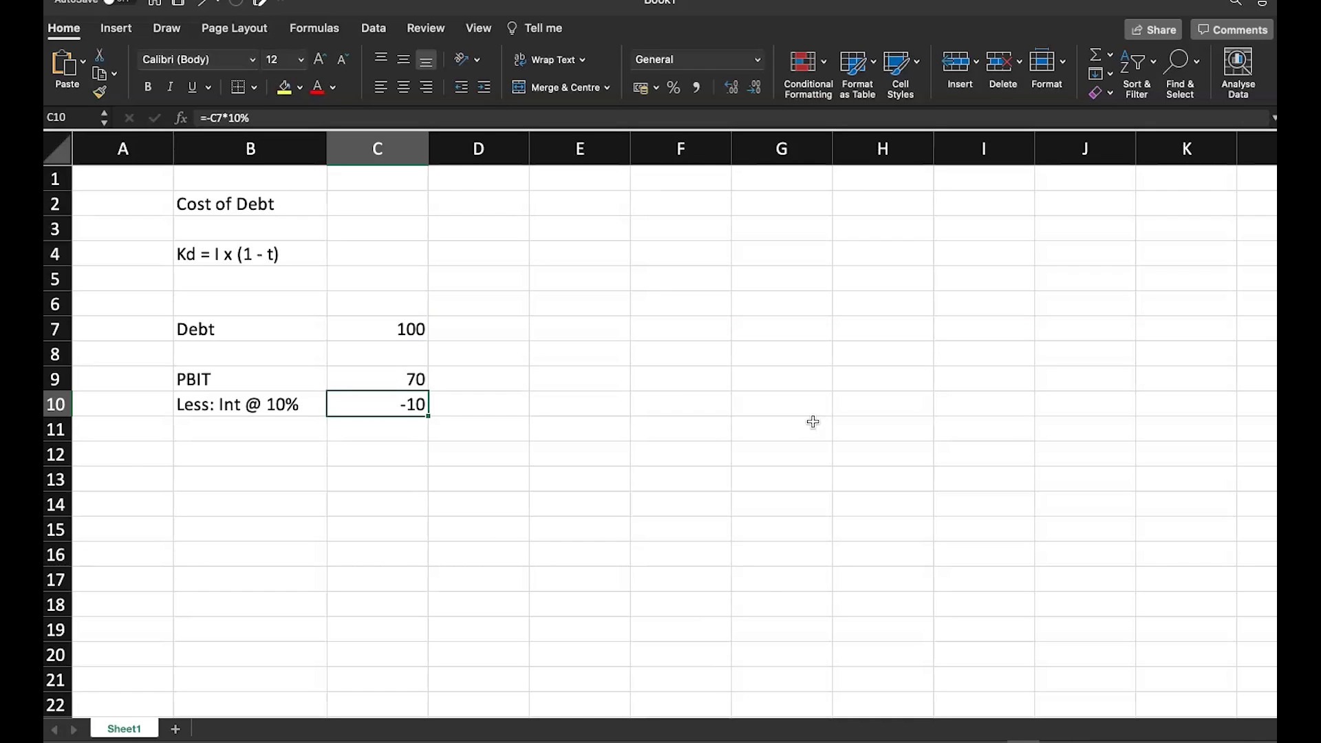
{"action": "key", "text": "super+u"}
- Compute PBIT minus interest as 60 in C11 with =C9+C10
{"action": "key", "text": "Down"}
{"action": "type", "text": "="}
{"action": "key", "text": "Up"}
{"action": "key", "text": "Up"}
{"action": "type", "text": "+"}
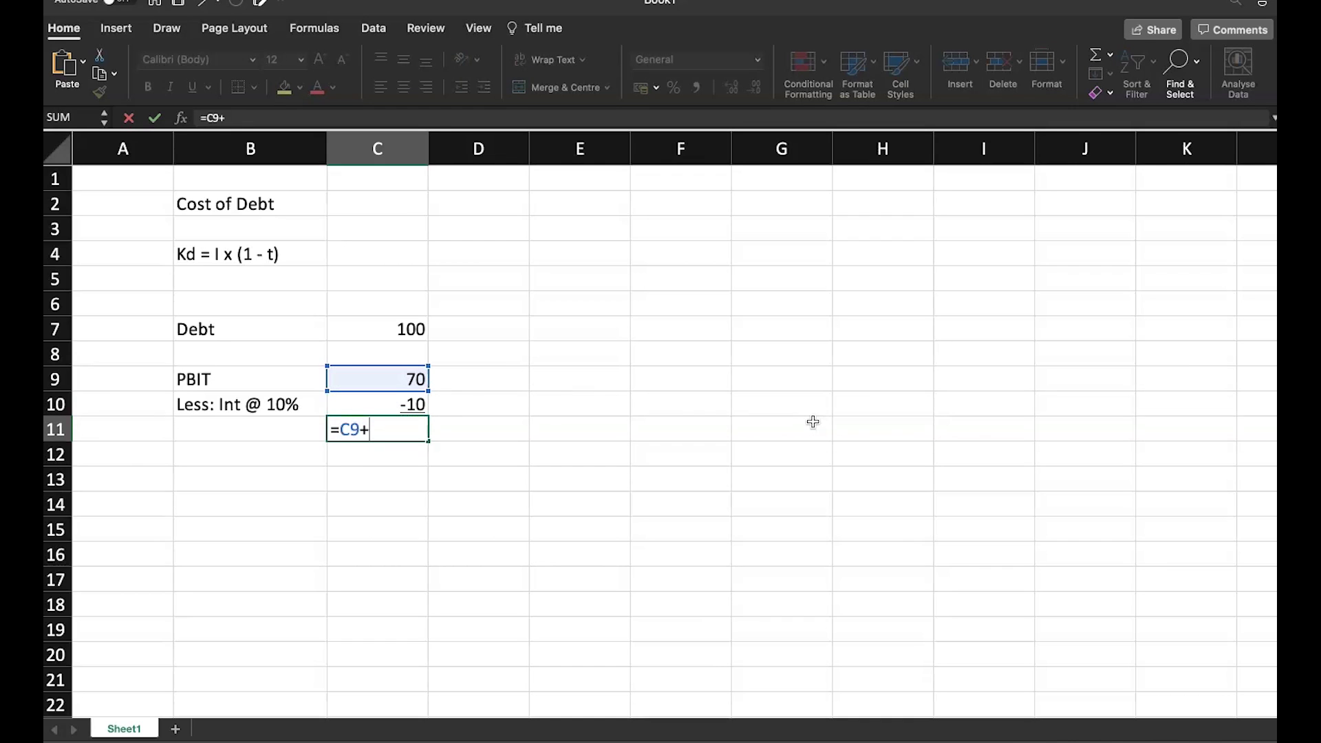
{"action": "key", "text": "Down"}
{"action": "key", "text": "Return"}
{"action": "key", "text": "Up"}
{"action": "key", "text": "Left"}
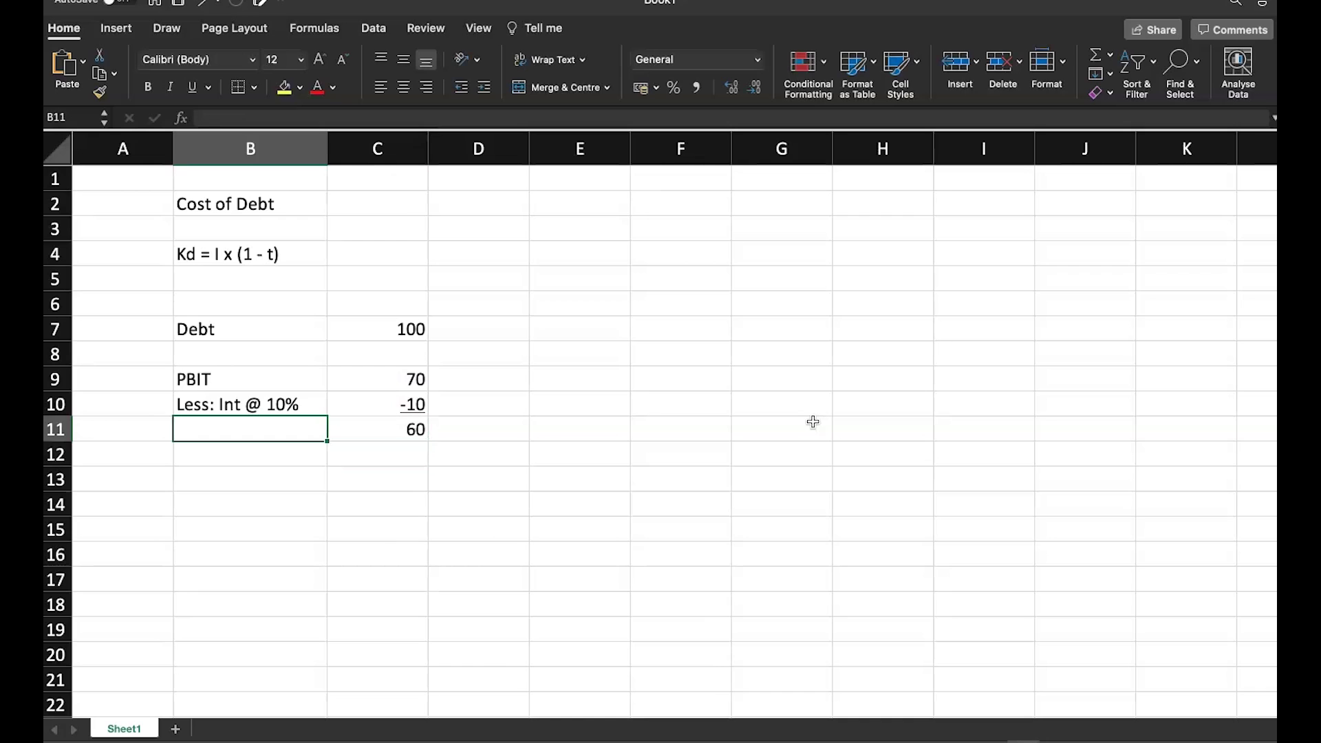
- Label row 11 'PBT' and row 12 'Less: Tax @ 30%'
{"action": "type", "text": "PBT"}
{"action": "key", "text": "Return"}
{"action": "type", "text": "Less: "}
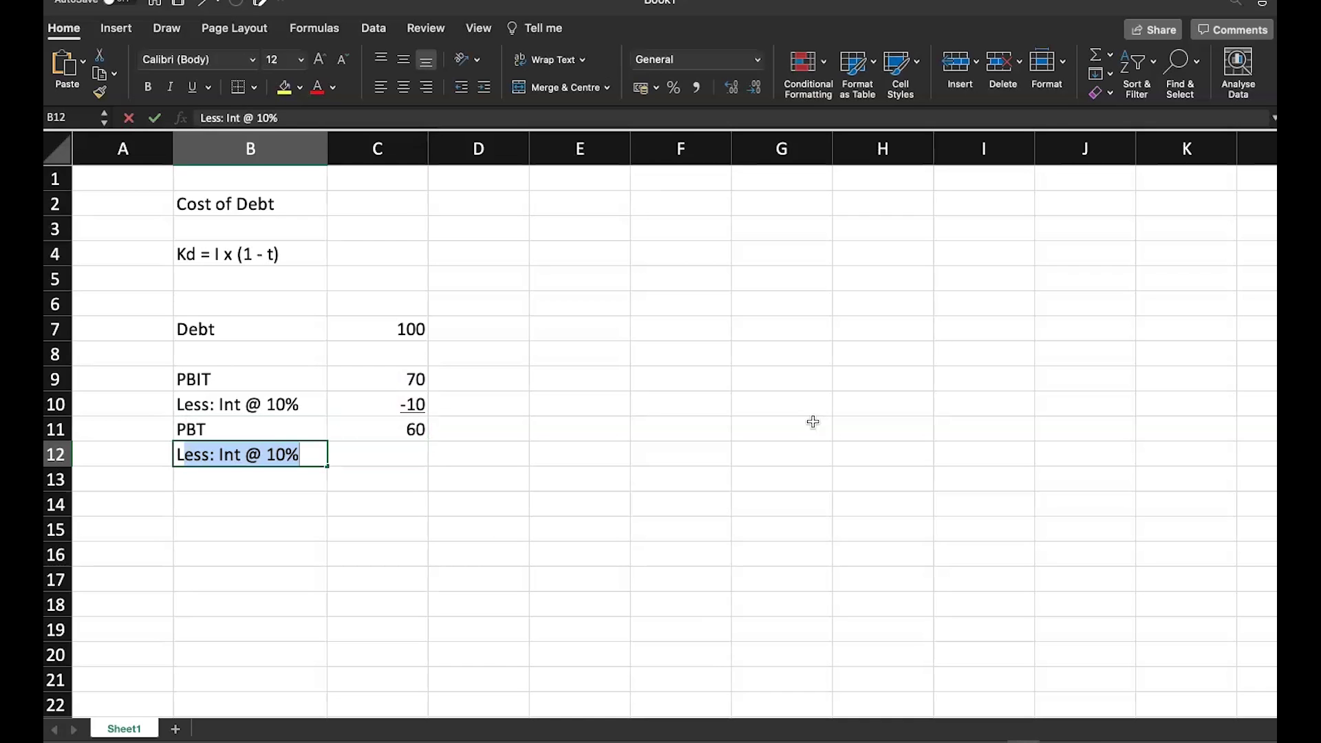
{"action": "type", "text": "Ta"}
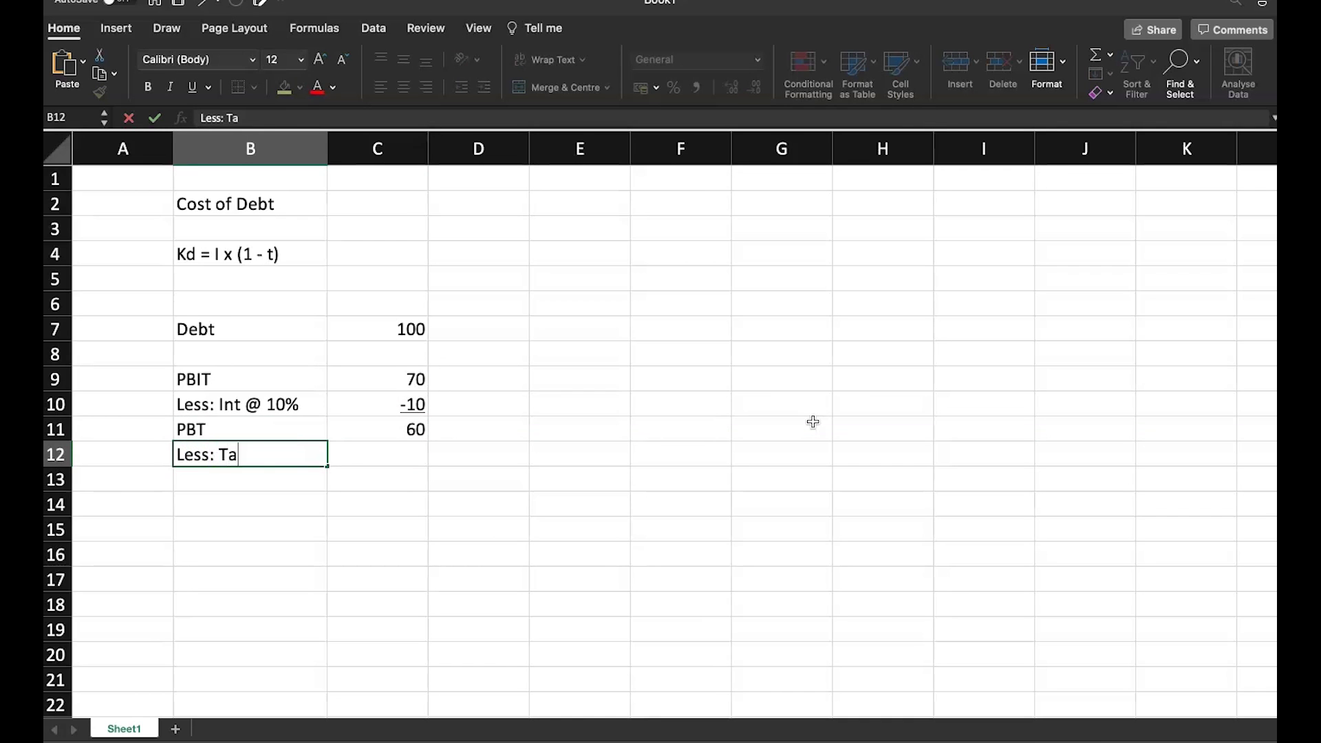
{"action": "type", "text": "x @ 30%"}
{"action": "key", "text": "Return"}
{"action": "key", "text": "Up"}
{"action": "key", "text": "Right"}
- Enter =-C11*30% in C12 so the tax shows -18
{"action": "type", "text": "-"}
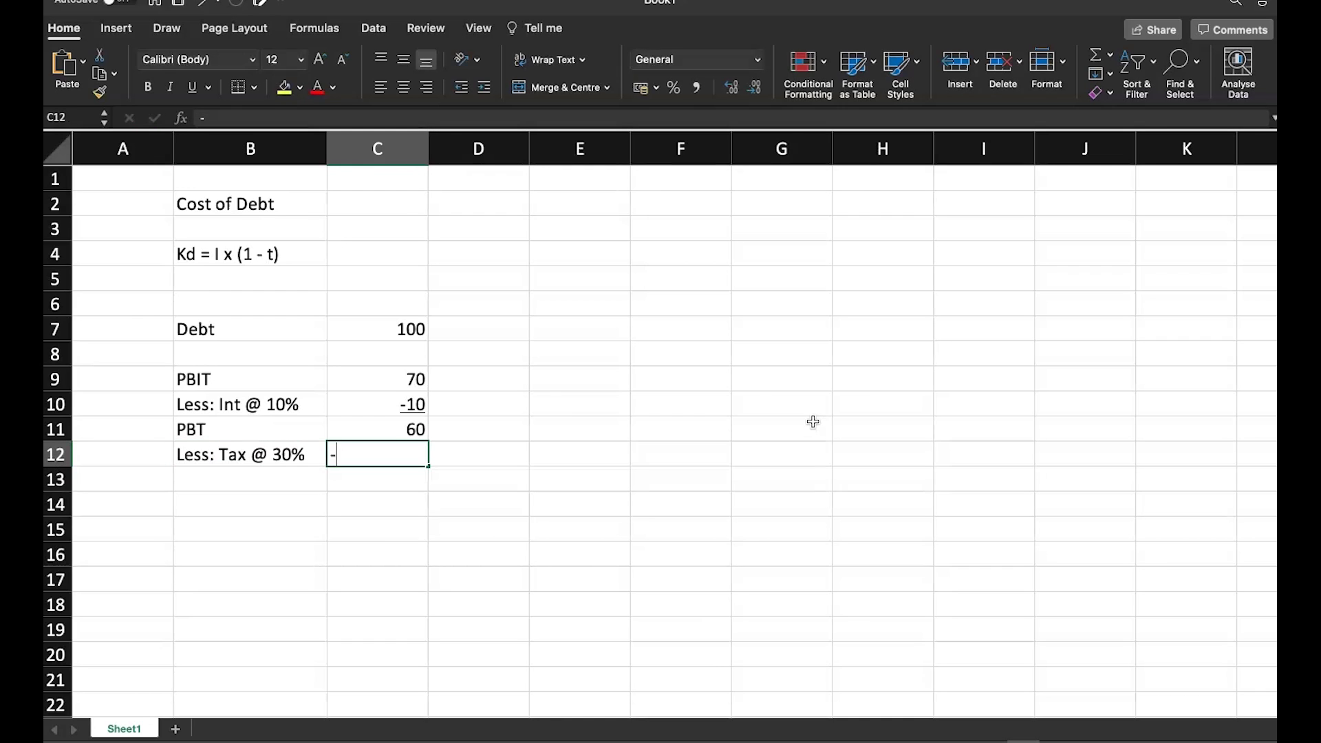
{"action": "key", "text": "Up"}
{"action": "type", "text": "*30%"}
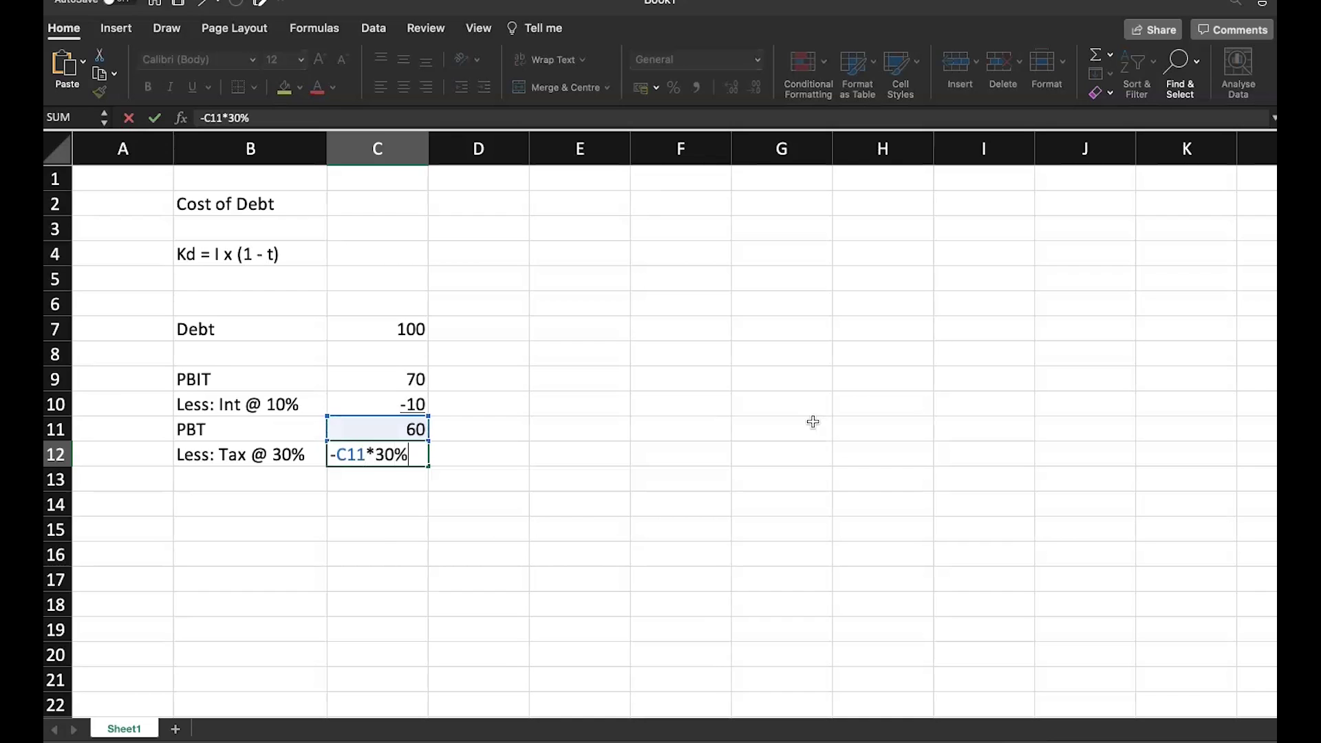
{"action": "key", "text": "Return"}
{"action": "key", "text": "Up"}
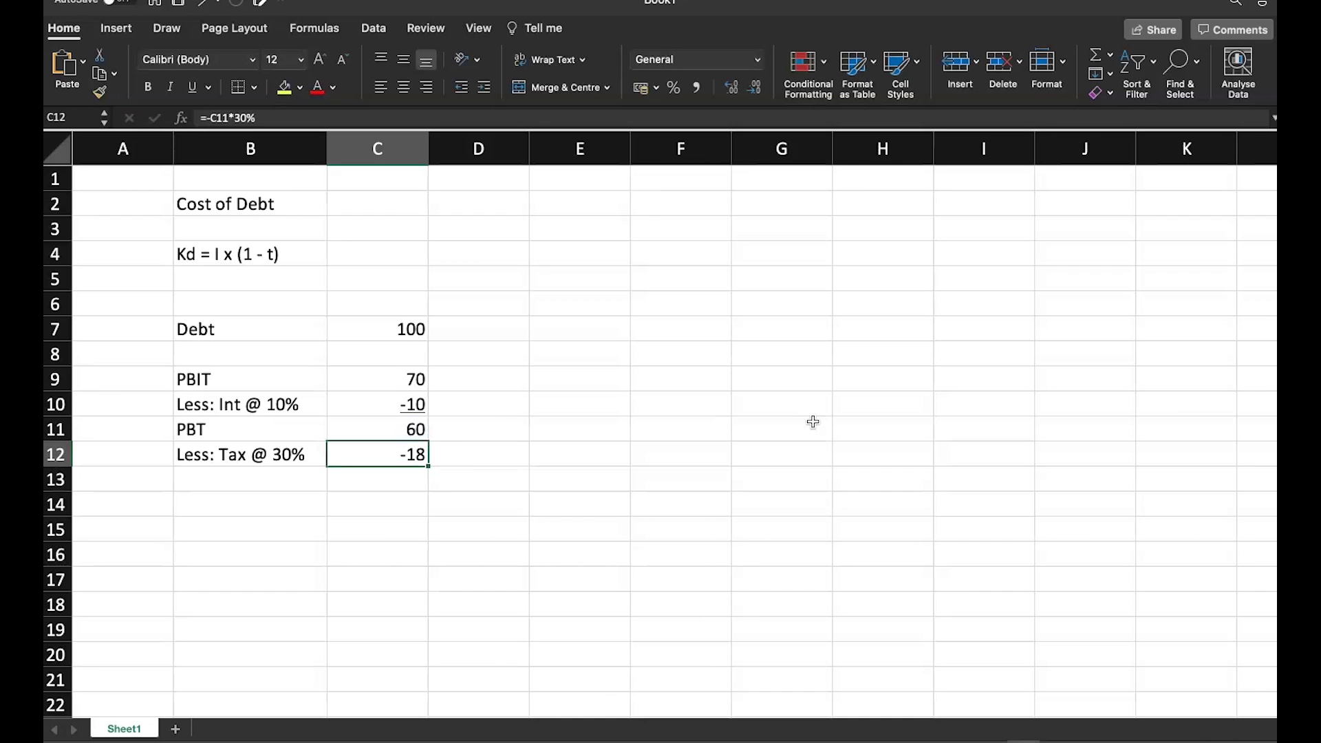
- Enter =C11+C12 in C13 for a profit after tax of 42
{"action": "key", "text": "Down"}
{"action": "type", "text": "="}
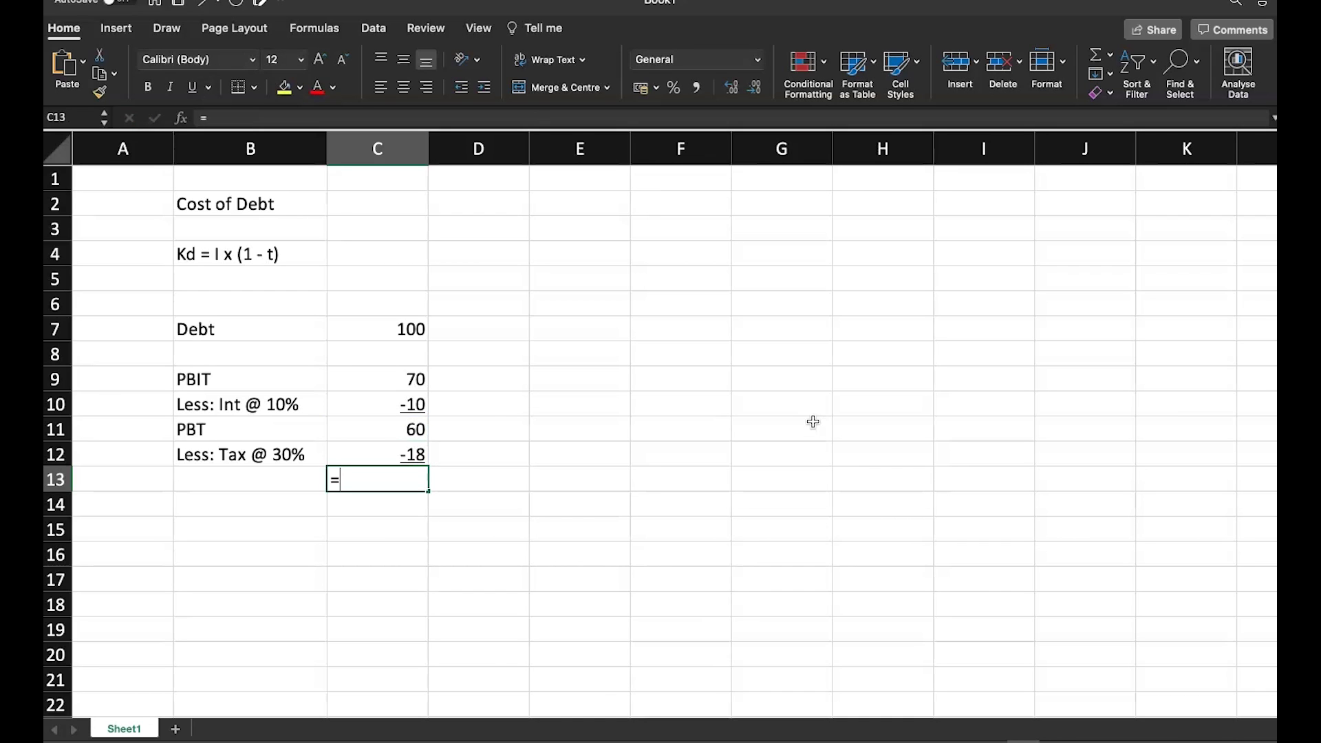
{"action": "key", "text": "Up"}
{"action": "key", "text": "Up"}
{"action": "type", "text": "+"}
{"action": "key", "text": "Up"}
{"action": "key", "text": "Return"}
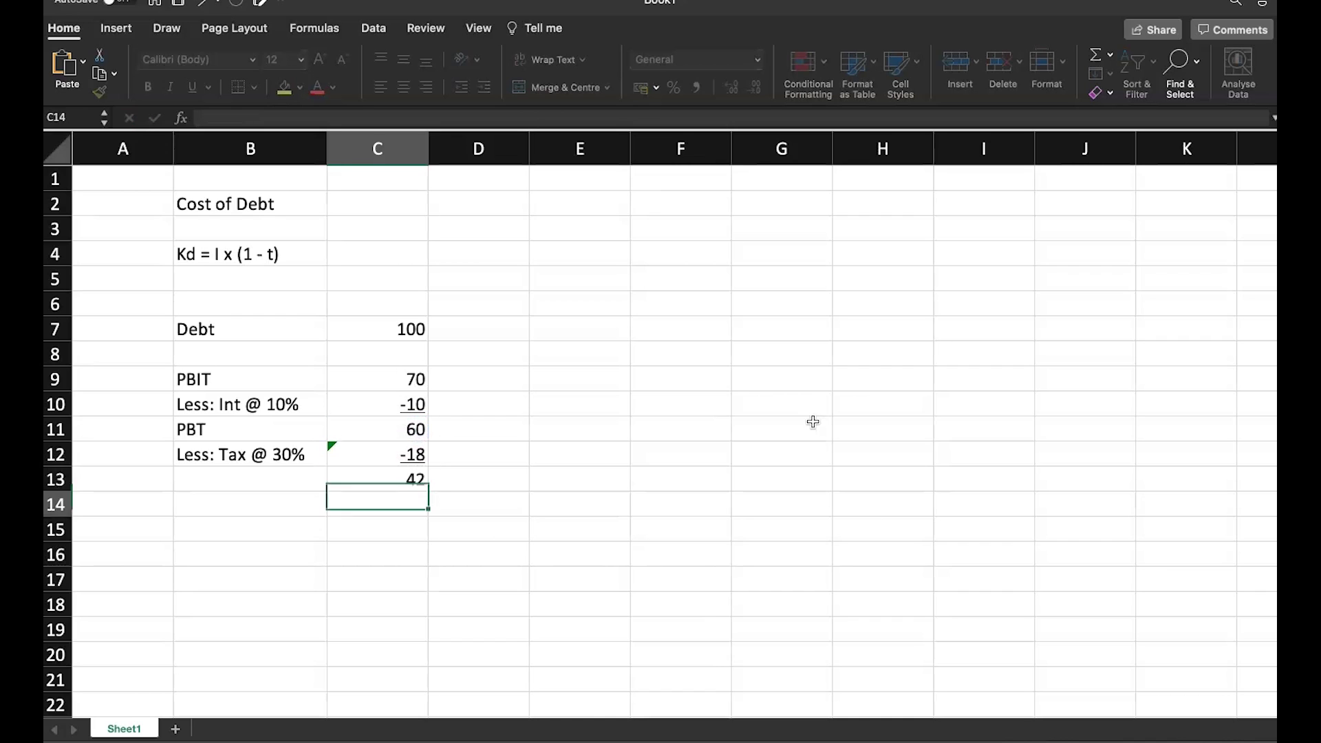
{"action": "key", "text": "Up"}
- Bold and underline the 42 in C13, and bold the Debt label and 100
{"action": "key", "text": "super+b"}
{"action": "key", "text": "super+u"}
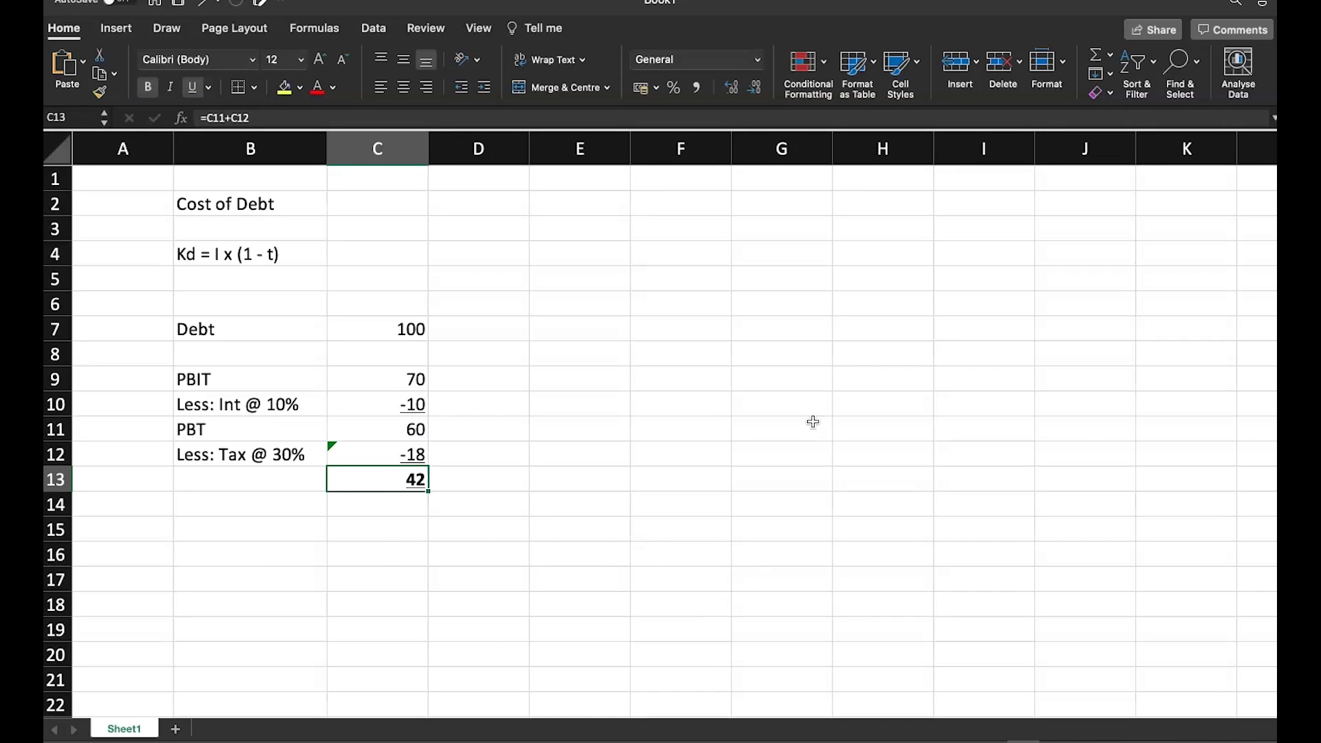
{"action": "key", "text": "Up"}
{"action": "key", "text": "Up"}
{"action": "key", "text": "Up"}
{"action": "key", "text": "Up"}
{"action": "key", "text": "Up"}
{"action": "key", "text": "Up"}
{"action": "key", "text": "Up"}
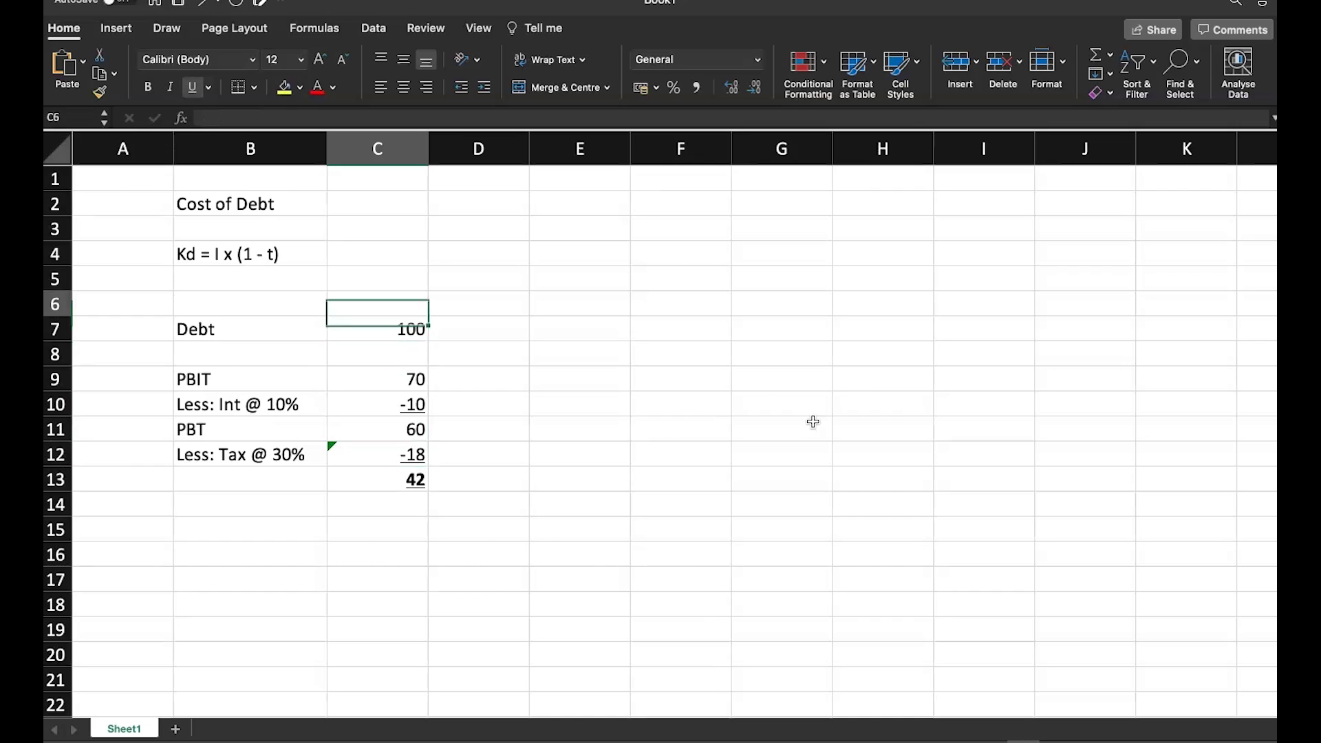
{"action": "key", "text": "Down"}
{"action": "key", "text": "shift+Left"}
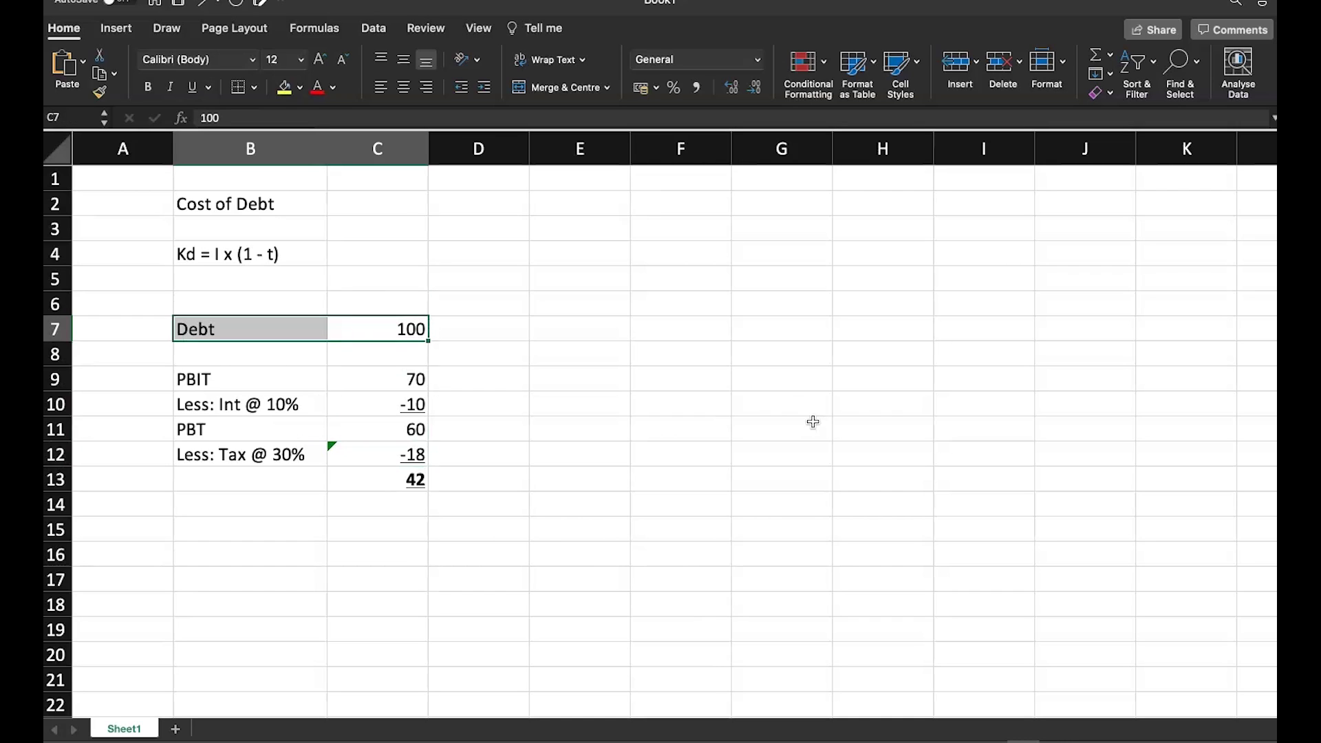
{"action": "key", "text": "super+b"}
- Select the interest row B10:C10, then move up to empty cell B6
{"action": "key", "text": "Down"}
{"action": "key", "text": "Down"}
{"action": "key", "text": "Down"}
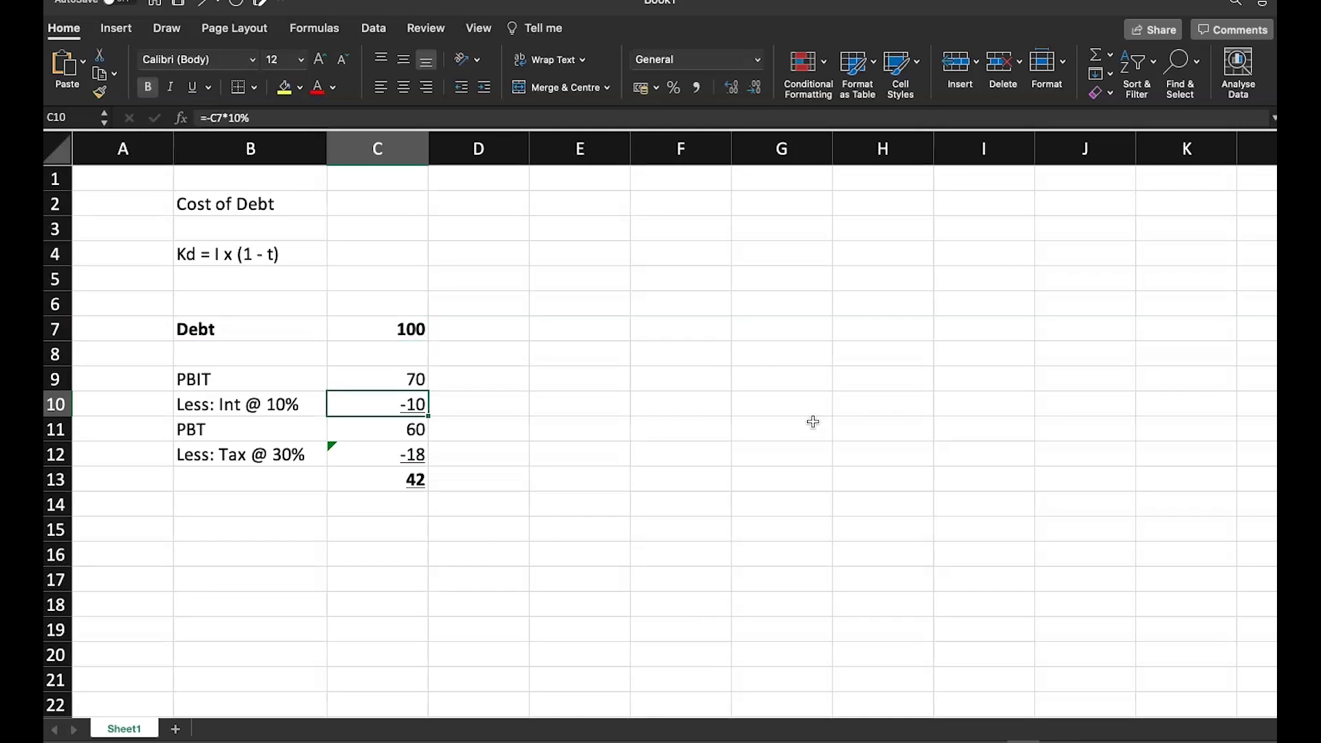
{"action": "key", "text": "shift+Left"}
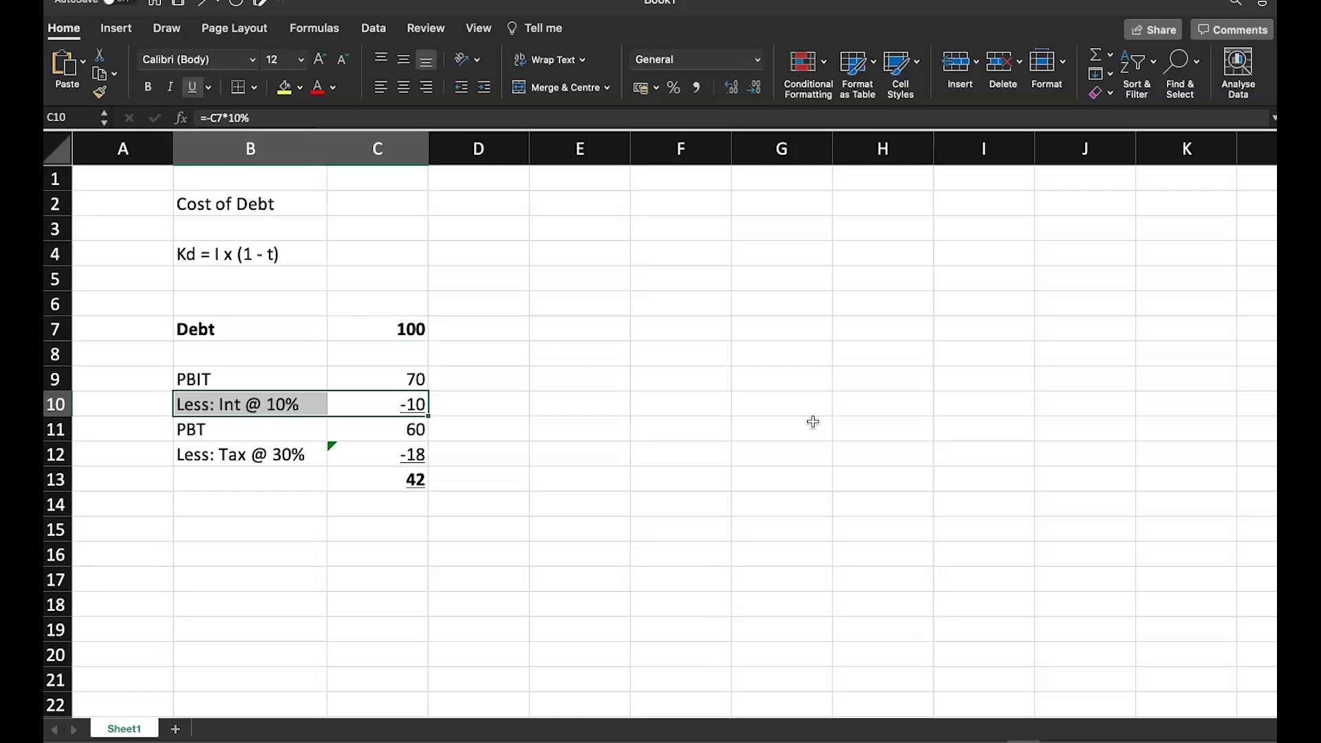
{"action": "key", "text": "Up"}
{"action": "key", "text": "Up"}
{"action": "key", "text": "Up"}
{"action": "key", "text": "Up"}
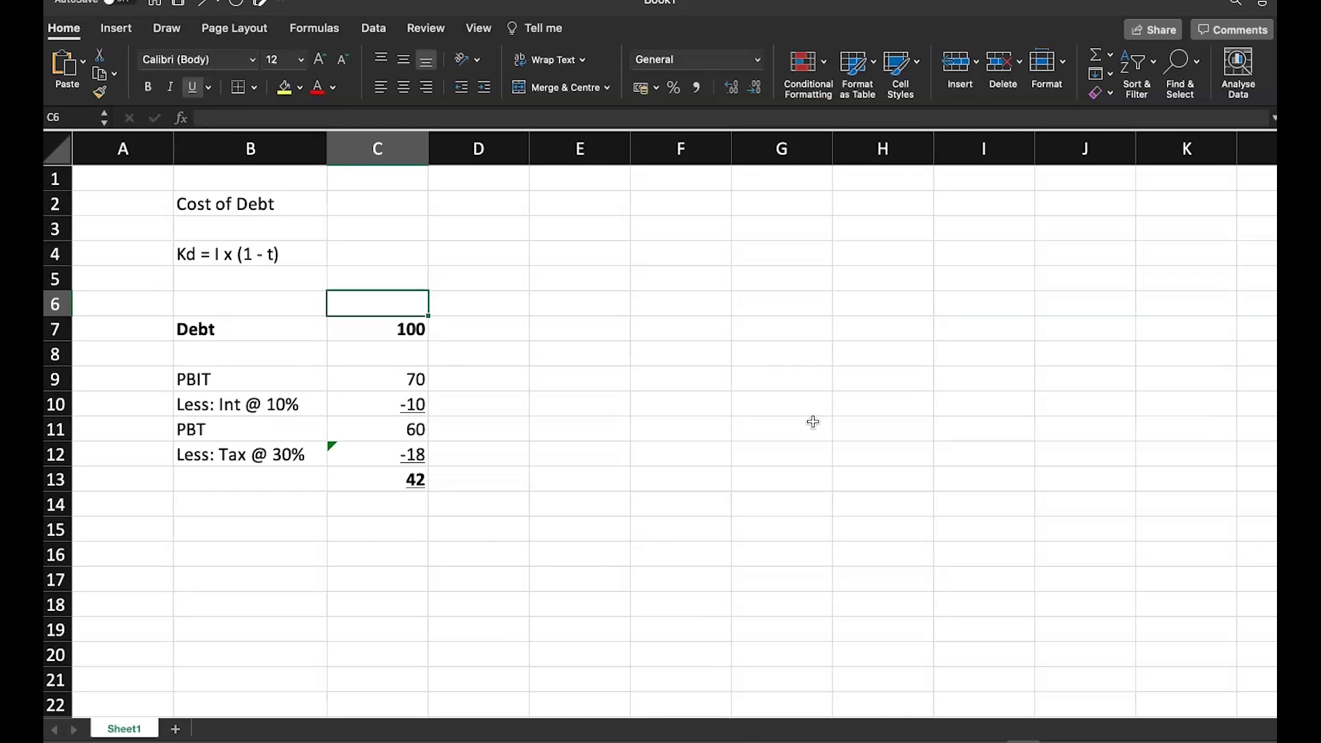
{"action": "key", "text": "Left"}
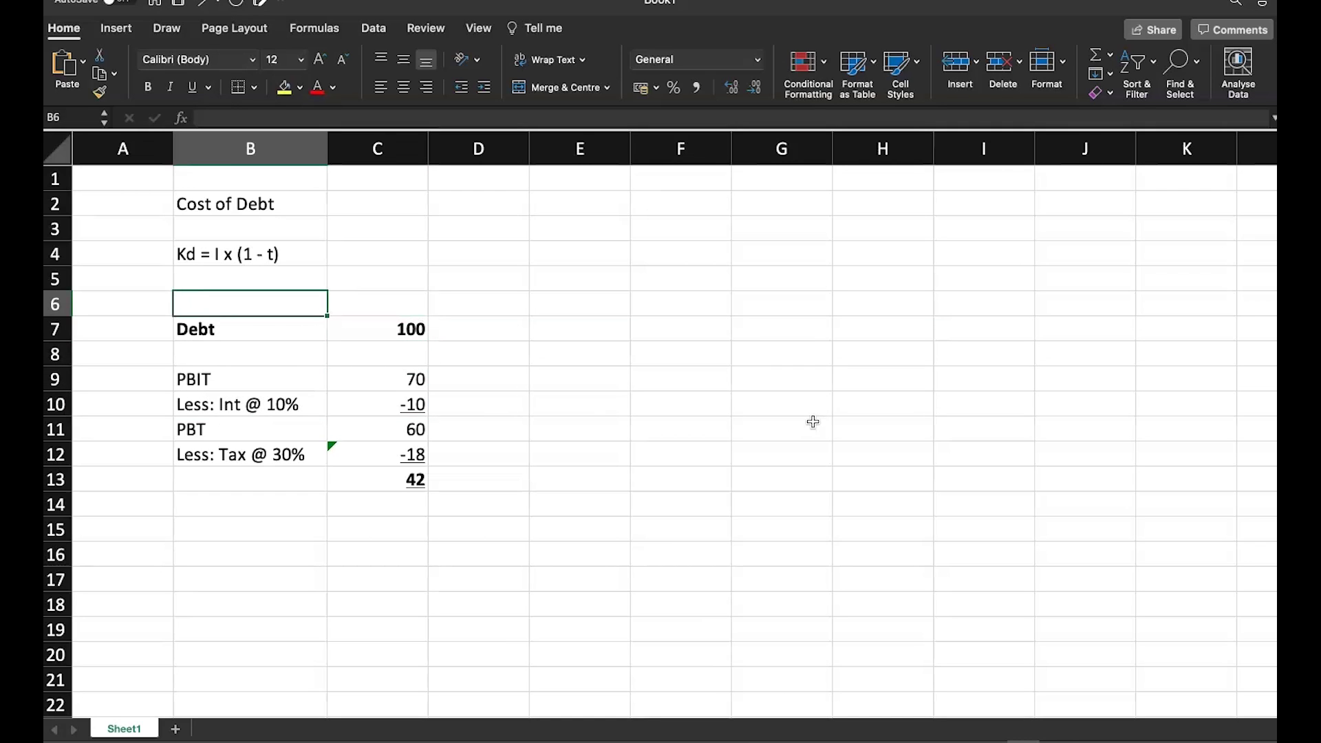
- Add an 'Int' label in B6 with its value in C6 linked to the interest charge, showing 10
{"action": "type", "text": "Int"}
{"action": "key", "text": "Tab"}
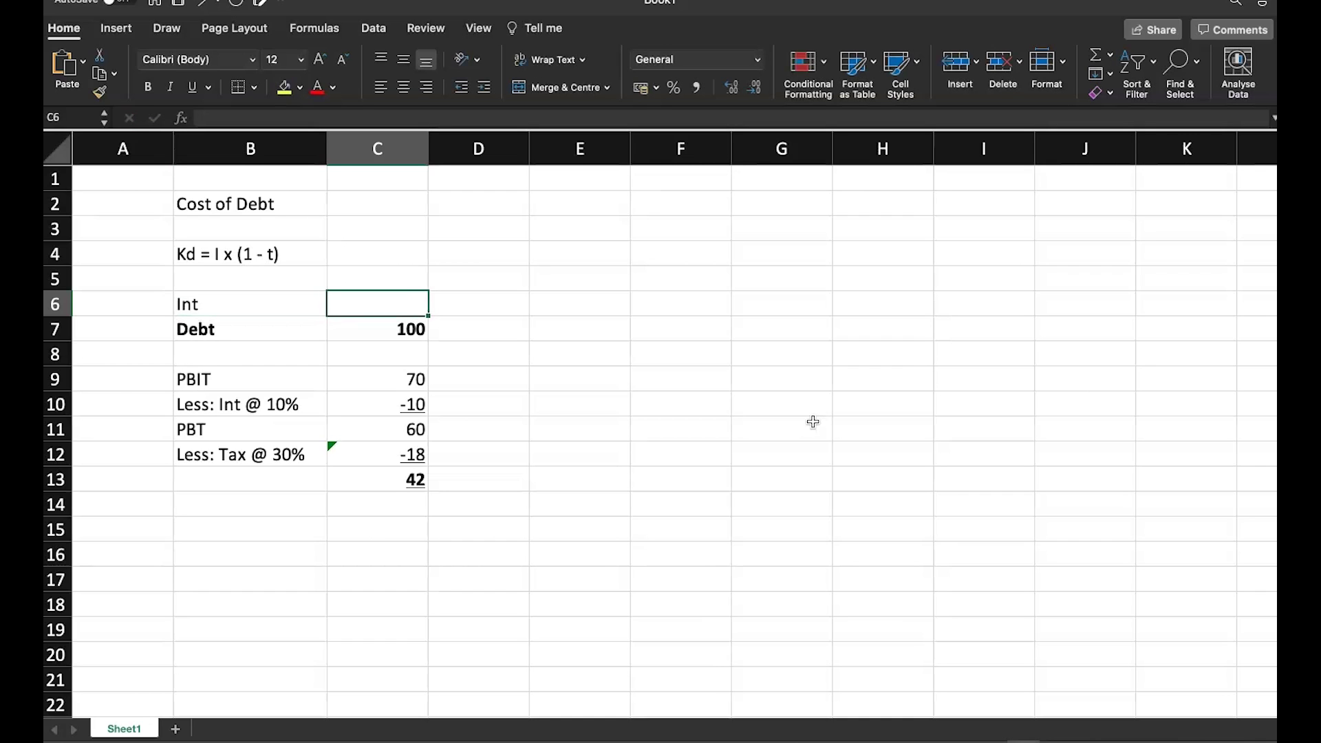
{"action": "type", "text": "="}
{"action": "key", "text": "Down"}
{"action": "key", "text": "Down"}
{"action": "key", "text": "Down"}
{"action": "key", "text": "Down"}
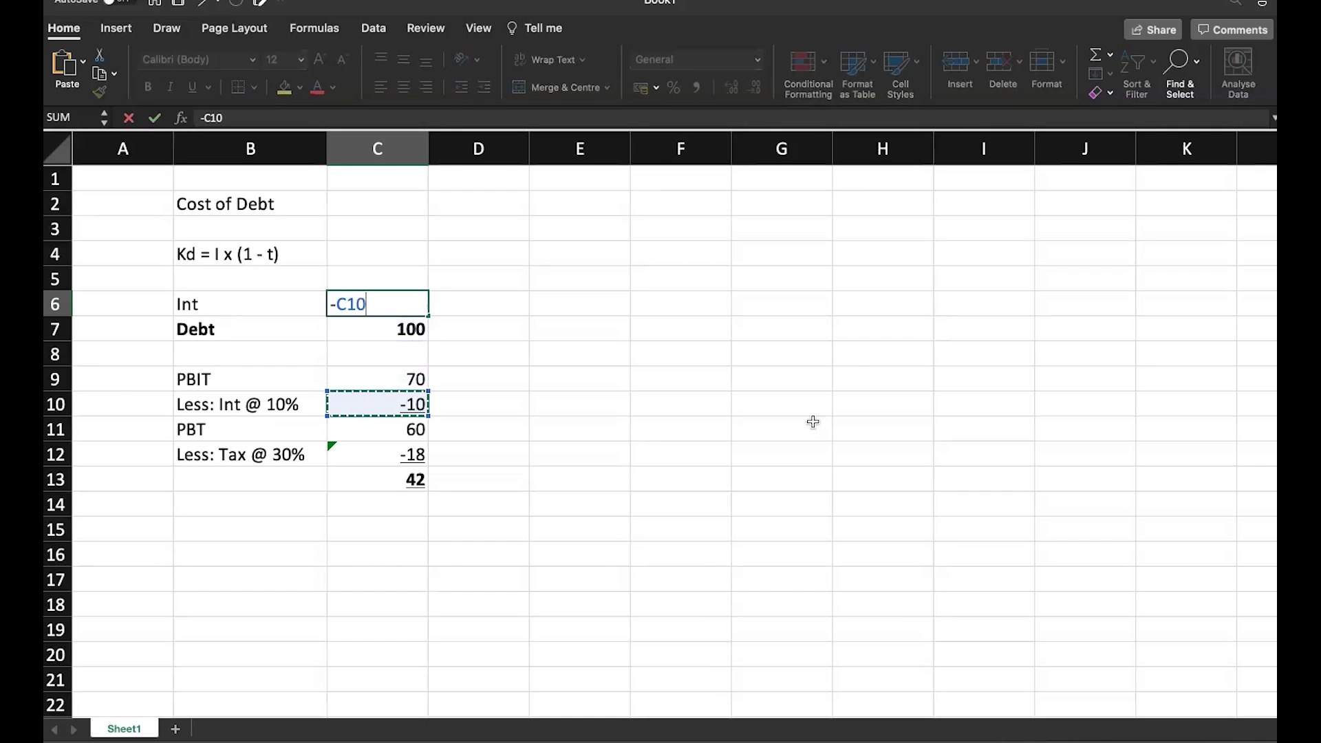
{"action": "key", "text": "Return"}
{"action": "key", "text": "Up"}
- Review the Debt row, the Kd formula text and the interest charge in C10
{"action": "key", "text": "Down"}
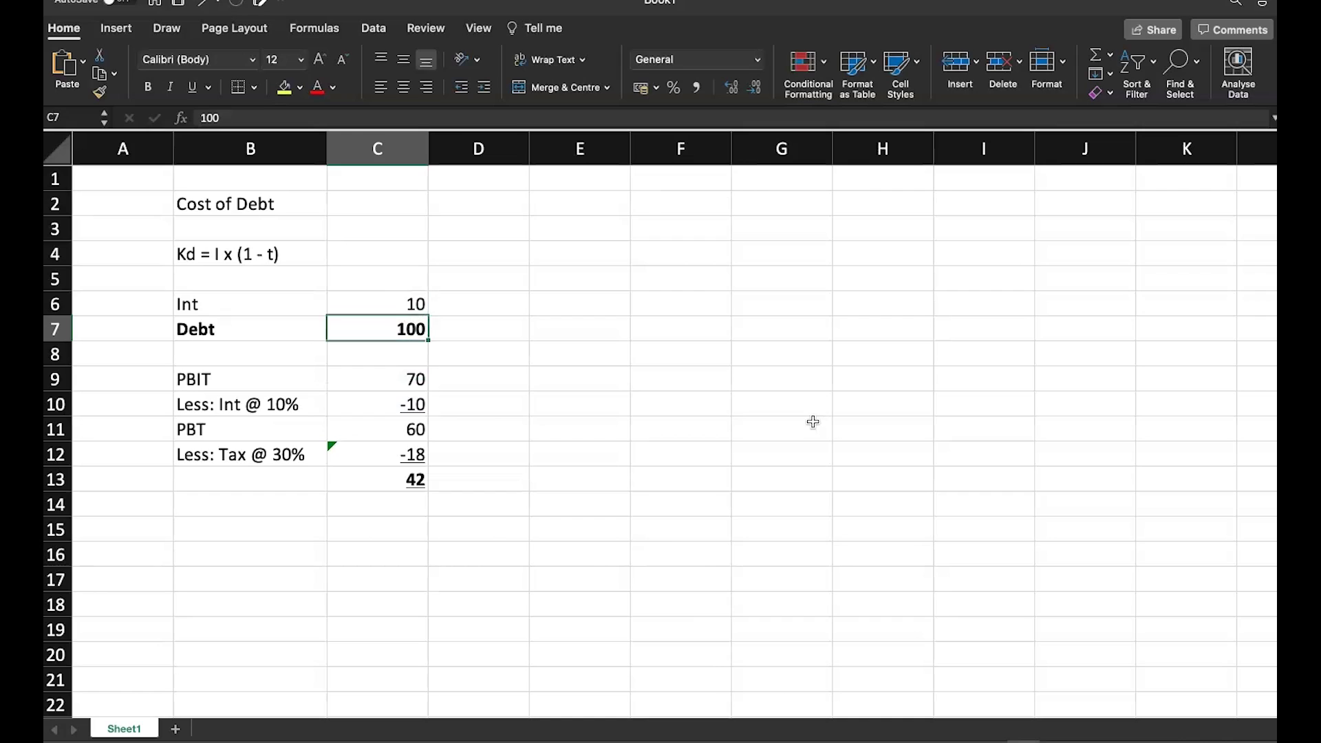
{"action": "key", "text": "Right"}
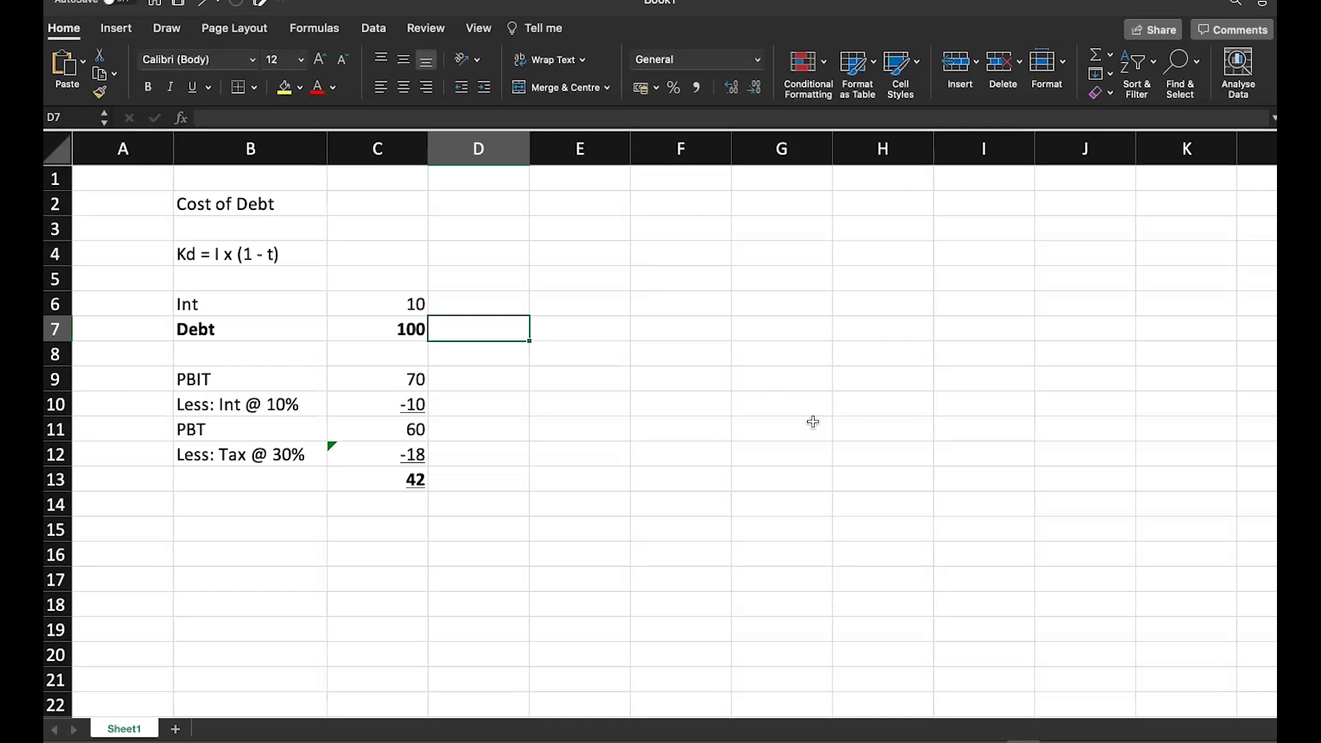
{"action": "key", "text": "Left"}
{"action": "key", "text": "Left"}
{"action": "key", "text": "Up"}
{"action": "key", "text": "Up"}
{"action": "key", "text": "Up"}
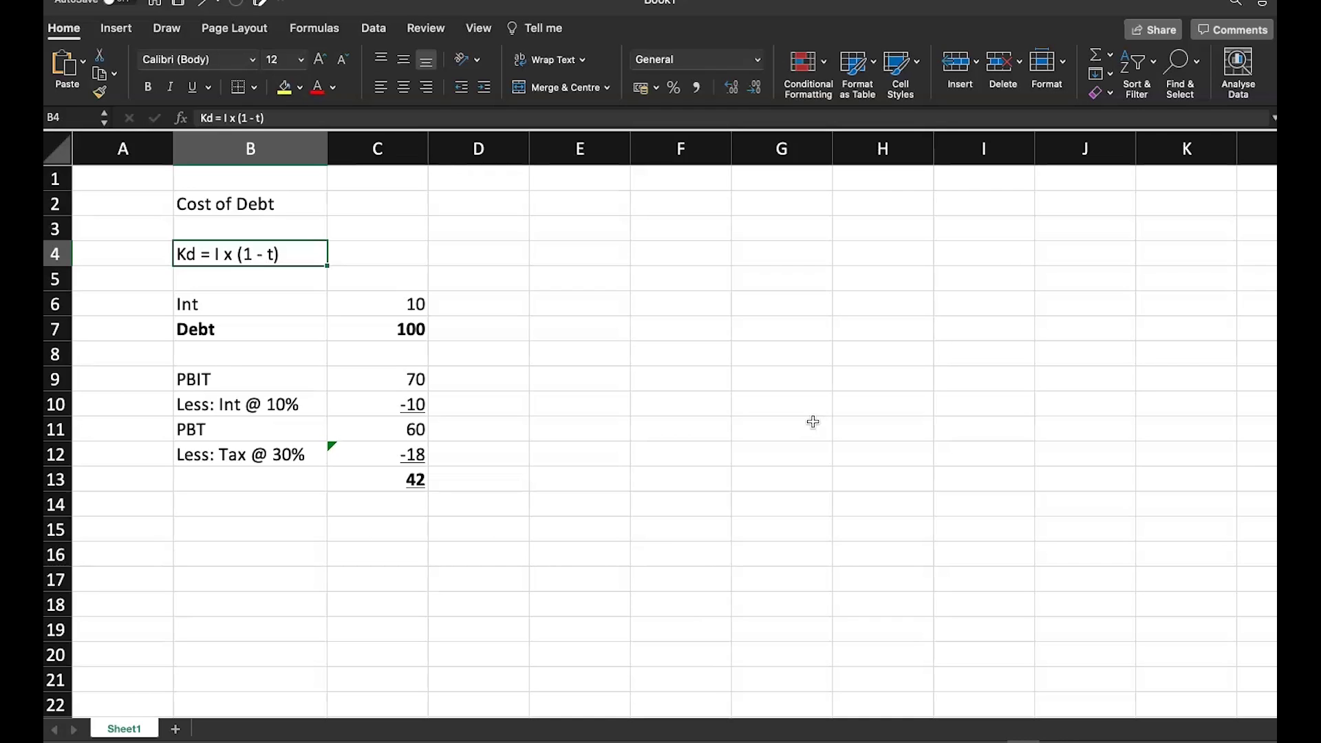
{"action": "key", "text": "Down"}
{"action": "key", "text": "Down"}
{"action": "key", "text": "Down"}
{"action": "key", "text": "Down"}
{"action": "key", "text": "Down"}
{"action": "key", "text": "Down"}
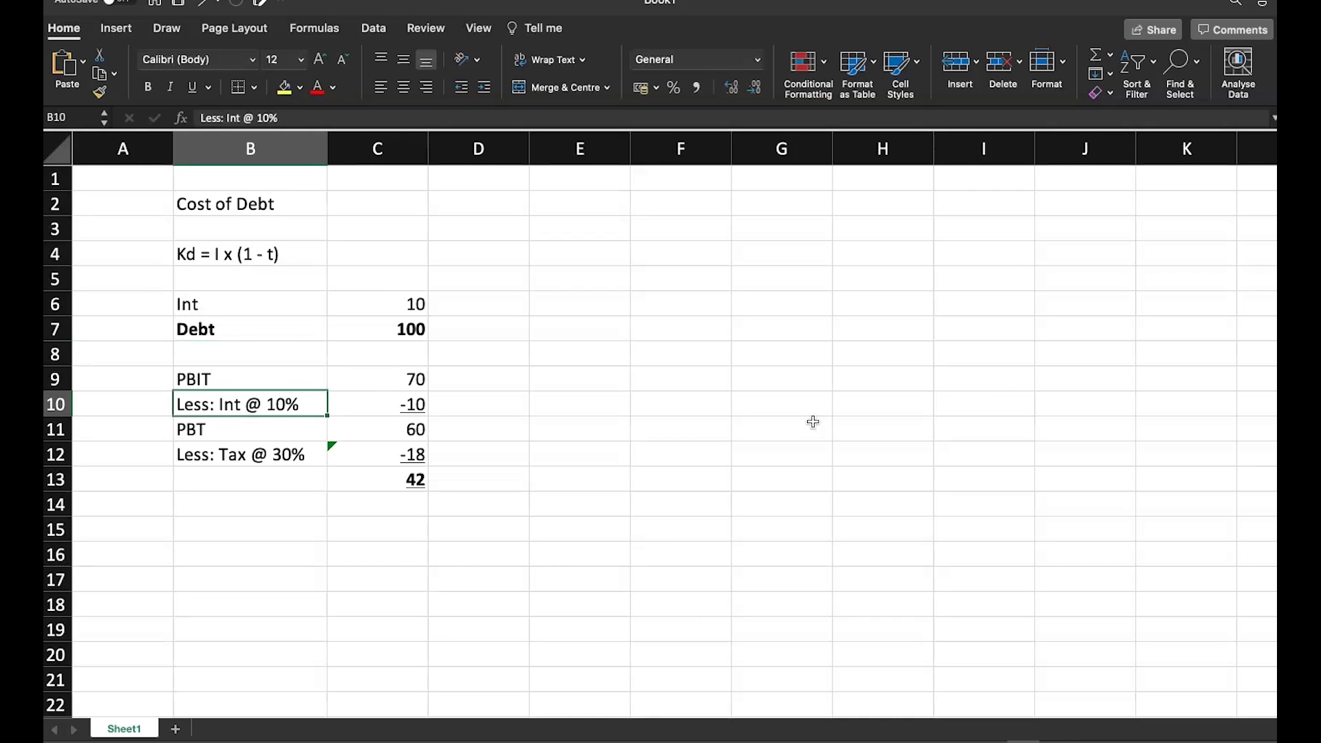
{"action": "key", "text": "Right"}
{"action": "key", "text": "Right"}
{"action": "key", "text": "Left"}
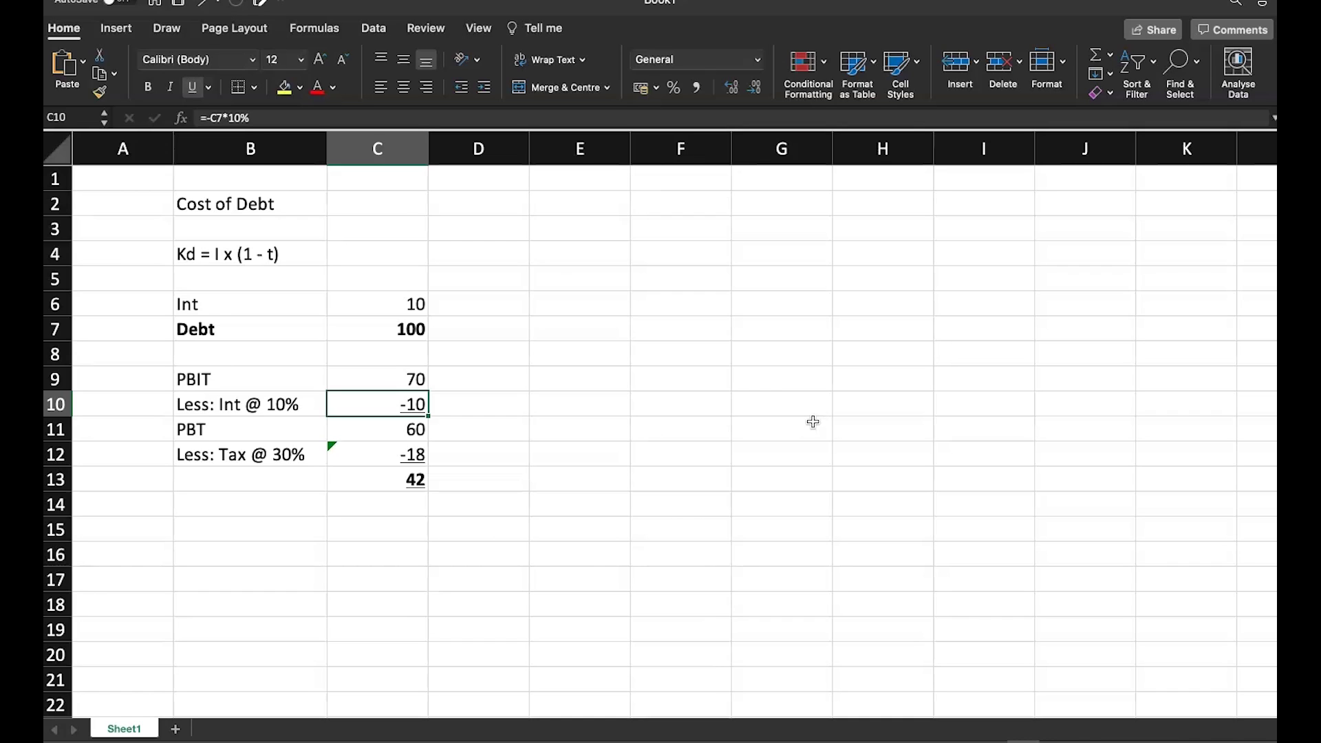
- Enter 18 in D12 beside the tax to keep the with-interest tax figure
{"action": "key", "text": "Down"}
{"action": "key", "text": "Down"}
{"action": "key", "text": "Up"}
{"action": "key", "text": "Up"}
{"action": "key", "text": "Down"}
{"action": "key", "text": "Down"}
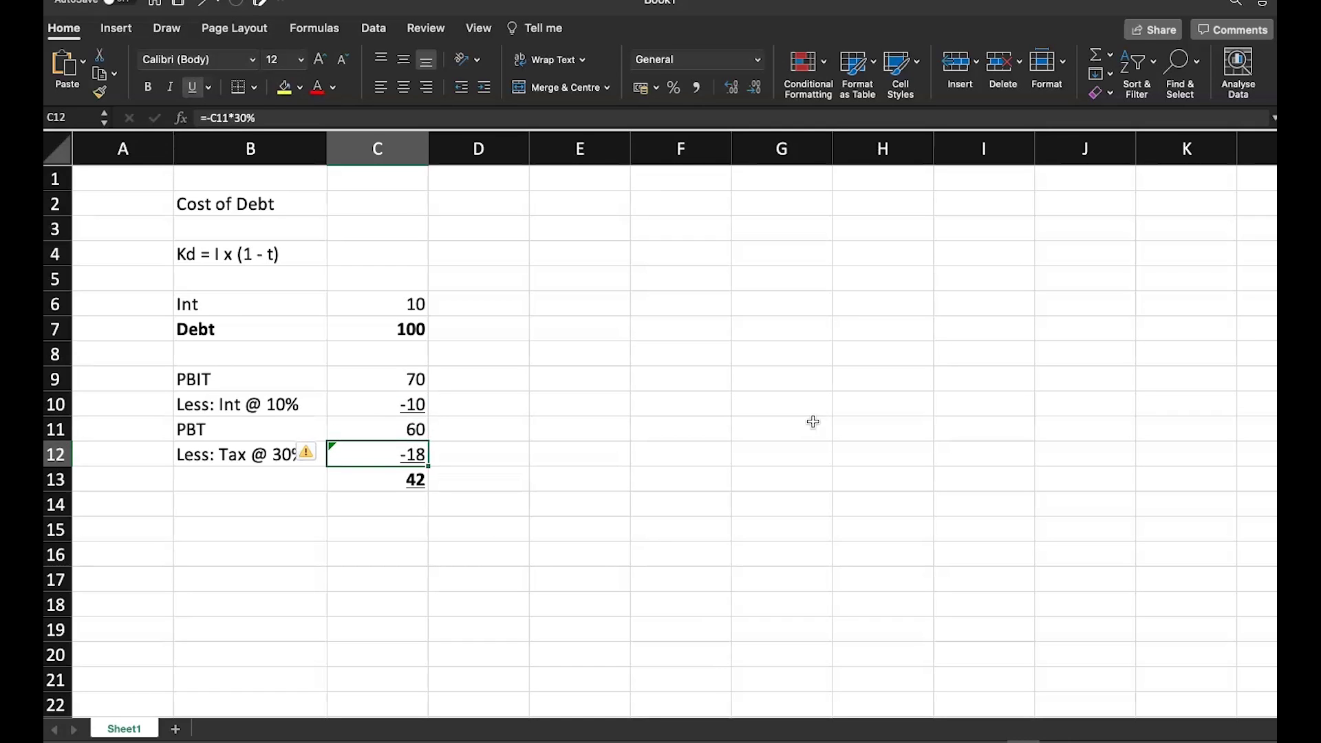
{"action": "key", "text": "Right"}
{"action": "type", "text": "18"}
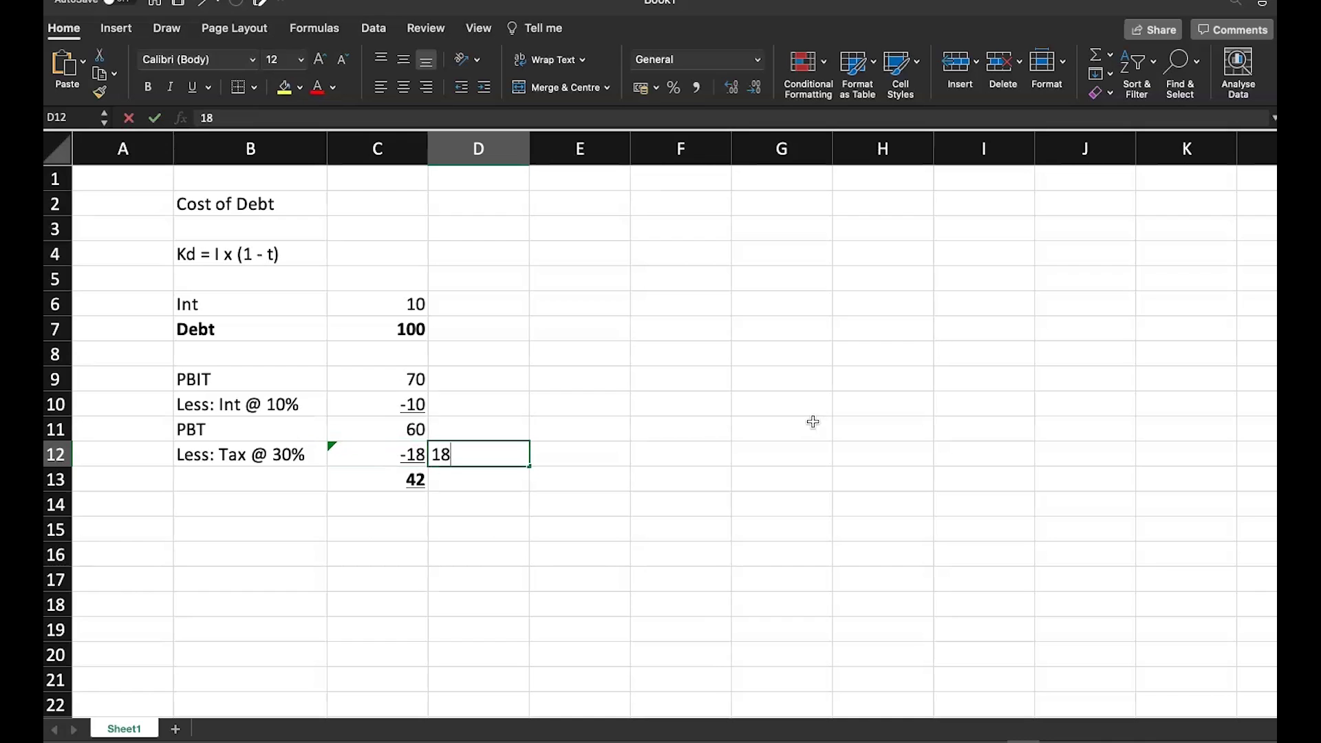
{"action": "key", "text": "Return"}
- Clear the interest charge so tax recalculates to -21 and profit to 49
{"action": "key", "text": "Up"}
{"action": "key", "text": "Left"}
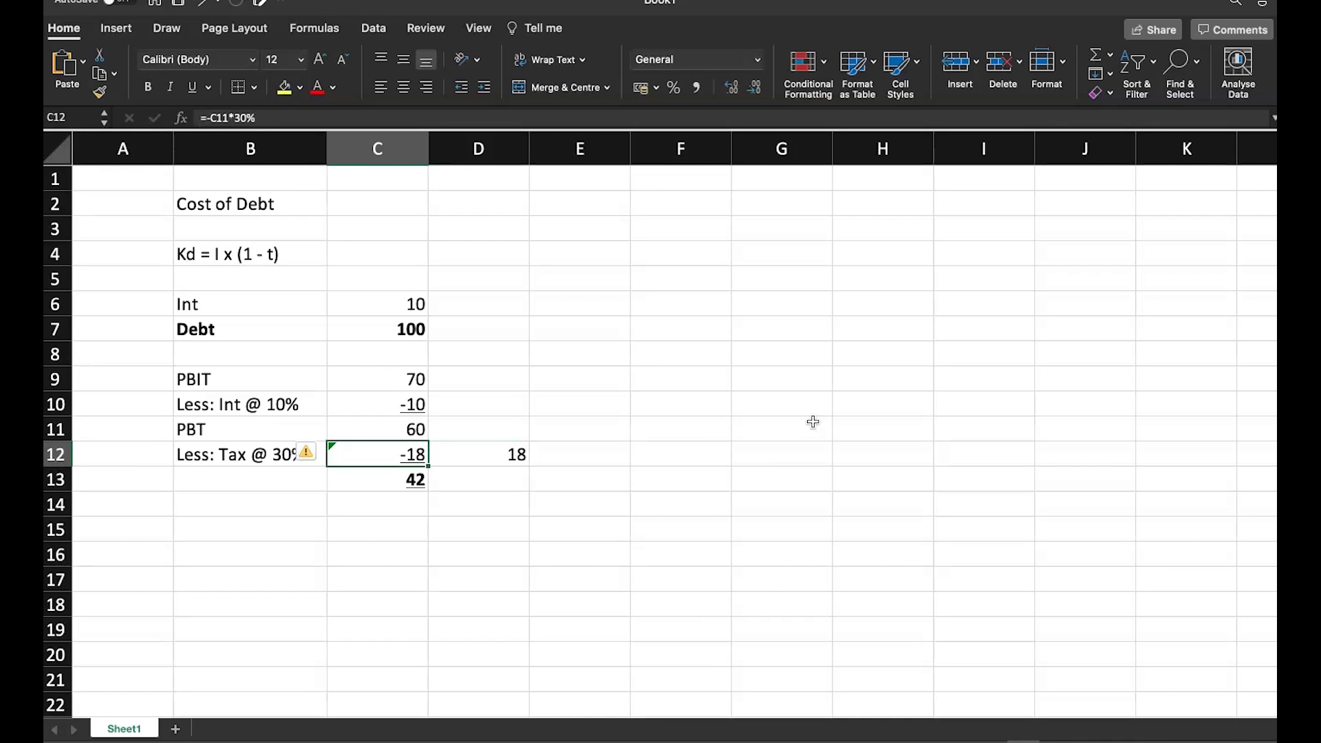
{"action": "key", "text": "Up"}
{"action": "key", "text": "Up"}
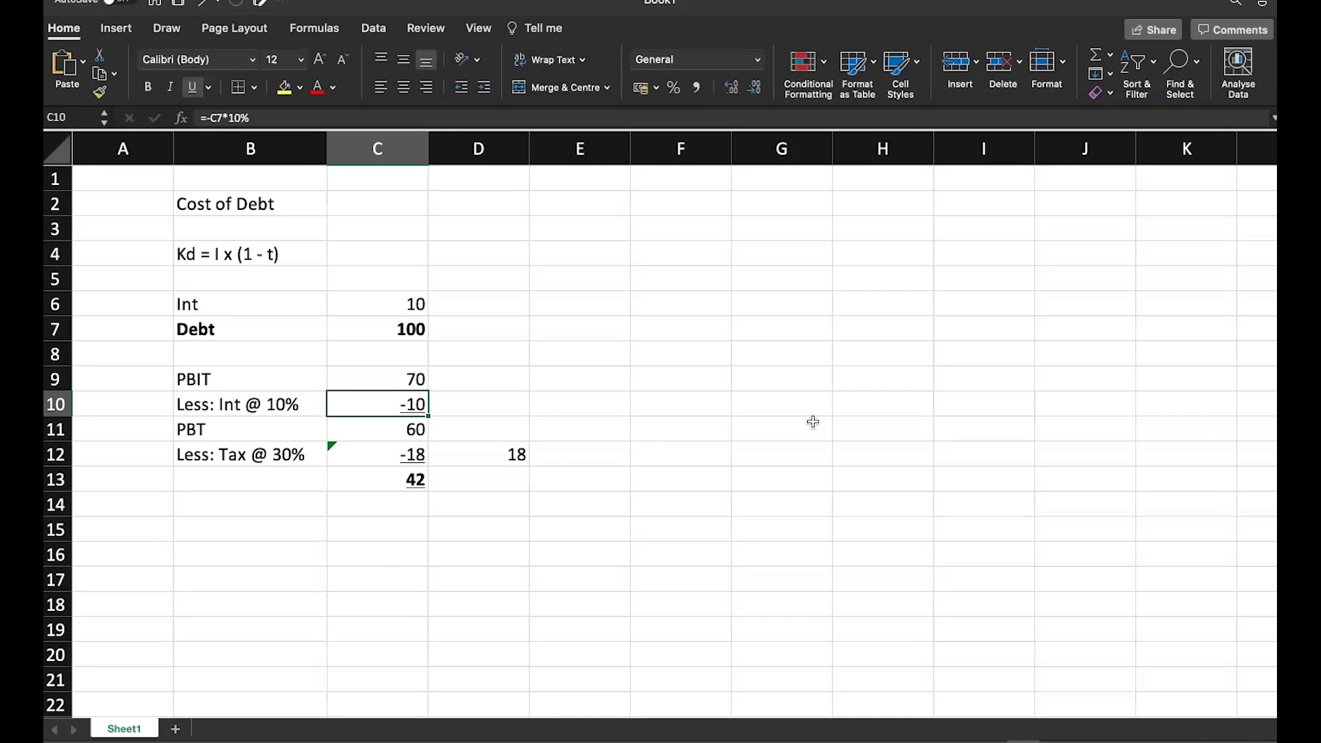
{"action": "key", "text": "Delete"}
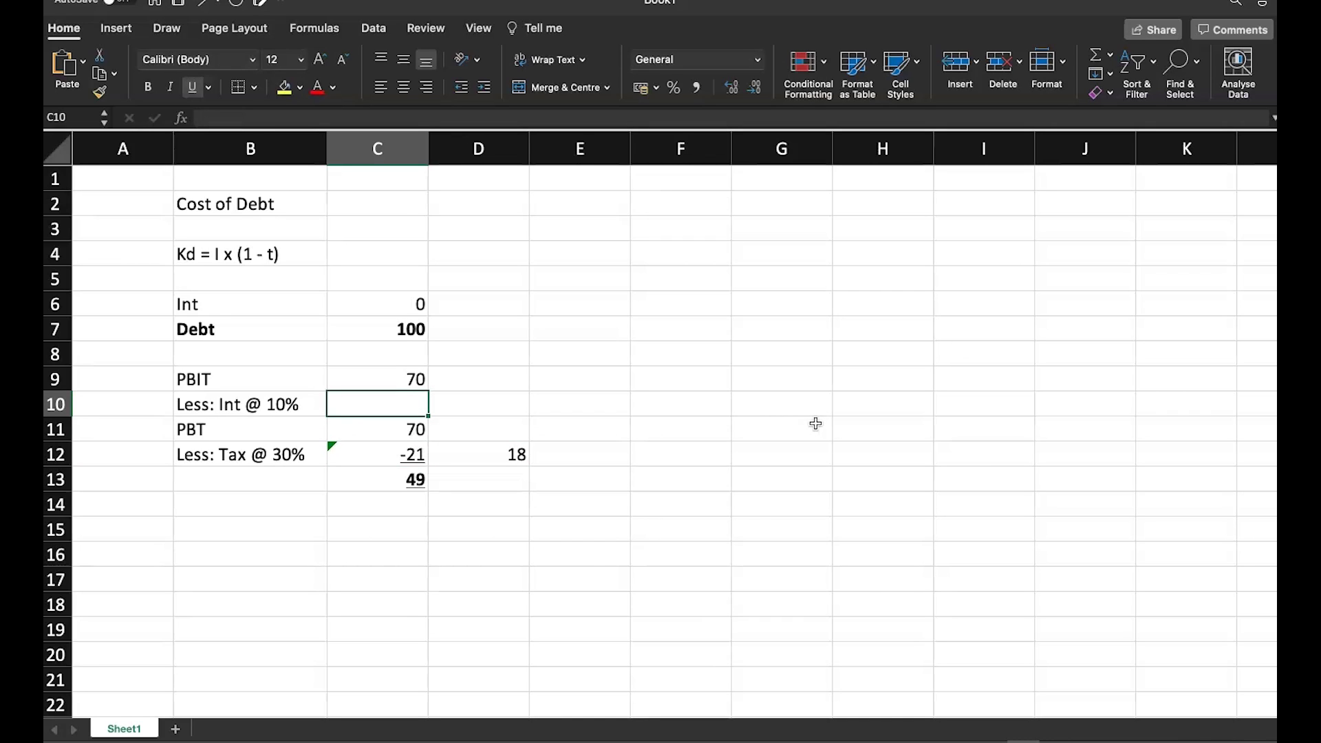
{"action": "key", "text": "Down"}
{"action": "key", "text": "Down"}
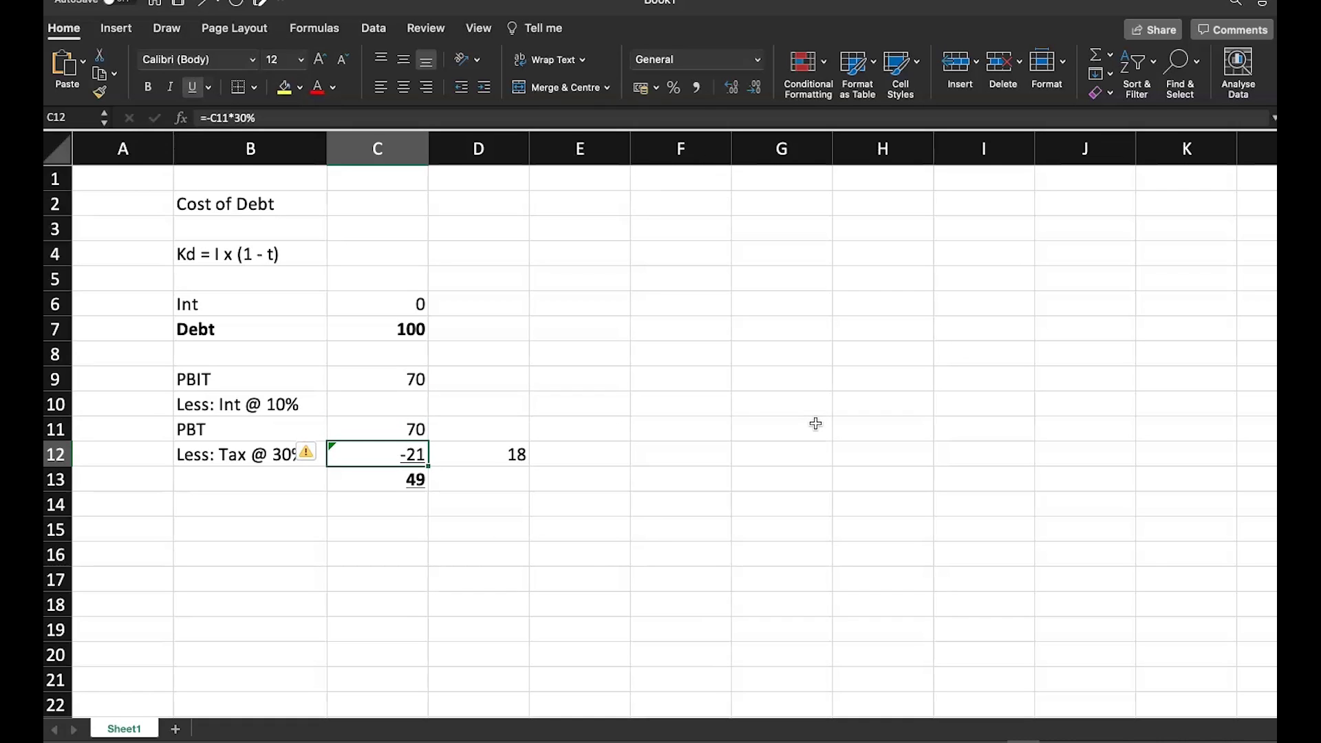
{"action": "key", "text": "Right"}
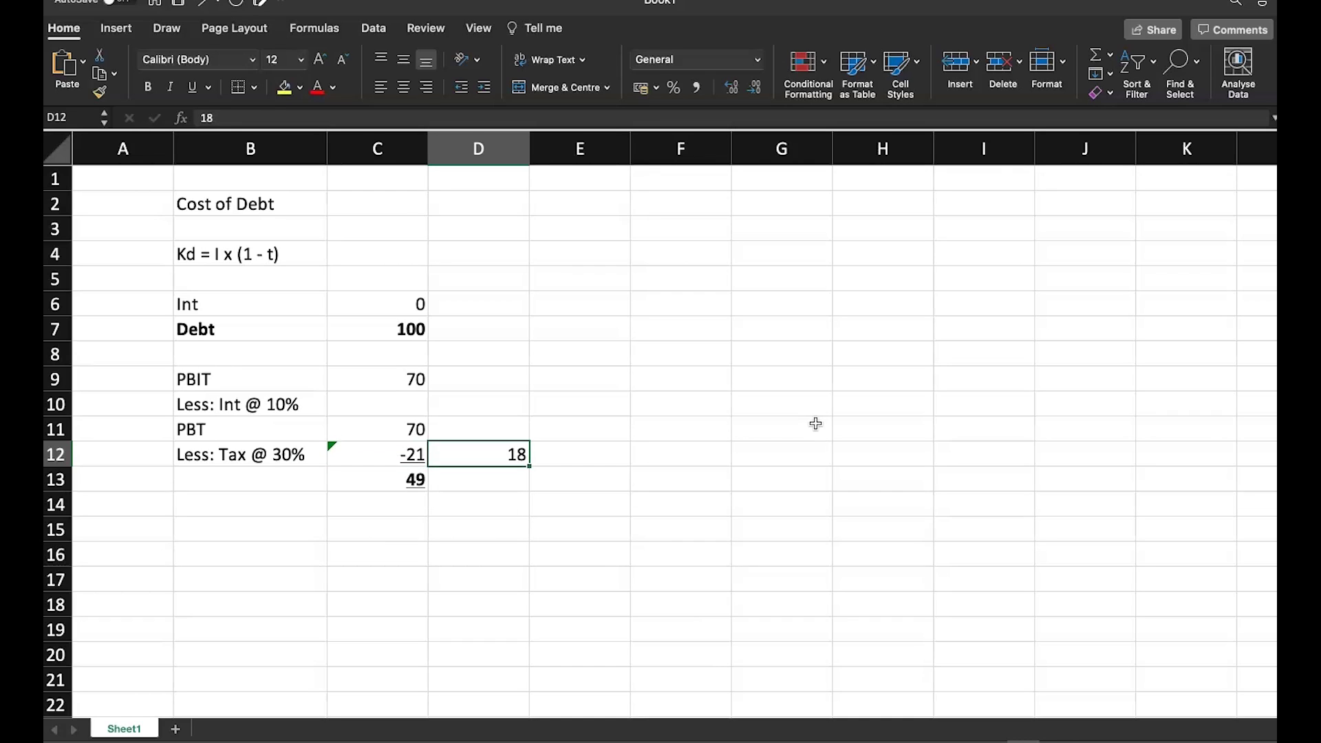
- Label D11 'with int.' and E11 'w/o int', and enter 21 in E12
{"action": "key", "text": "Up"}
{"action": "type", "text": "with"}
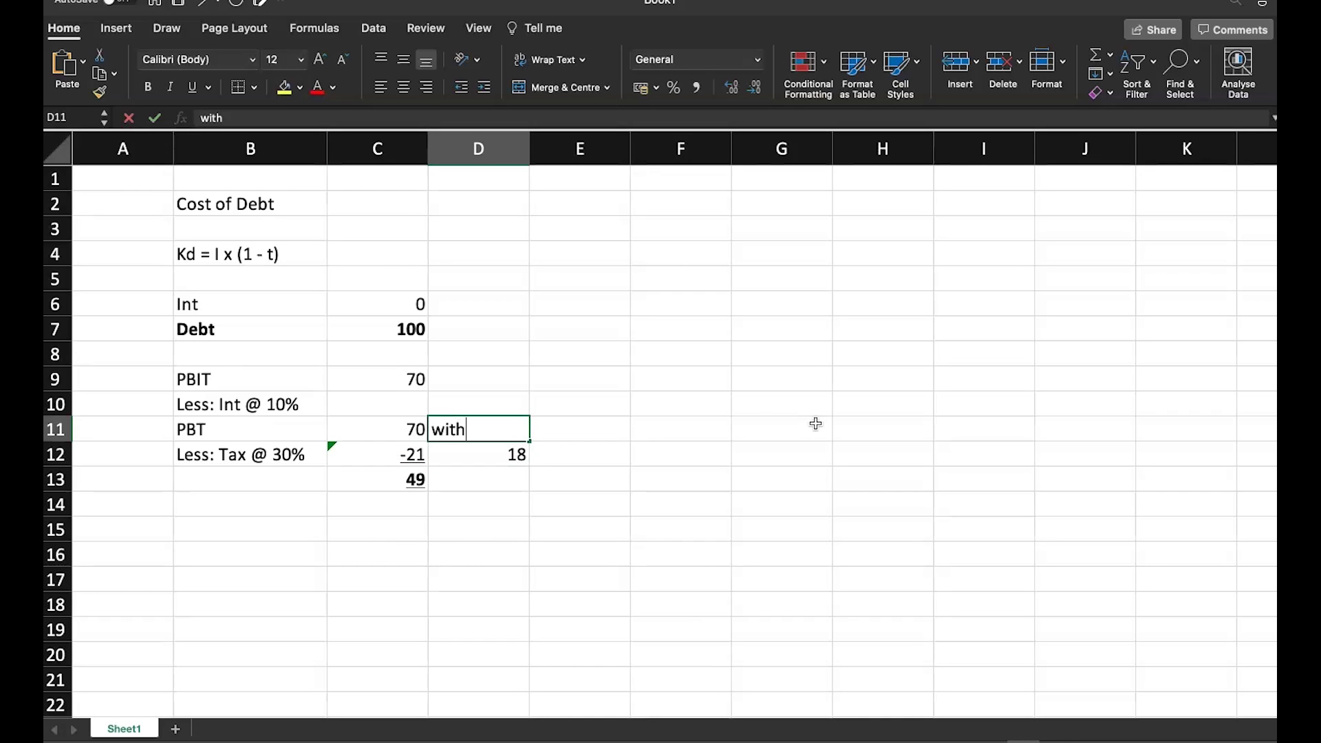
{"action": "type", "text": " int."}
{"action": "key", "text": "Right"}
{"action": "type", "text": "w/"}
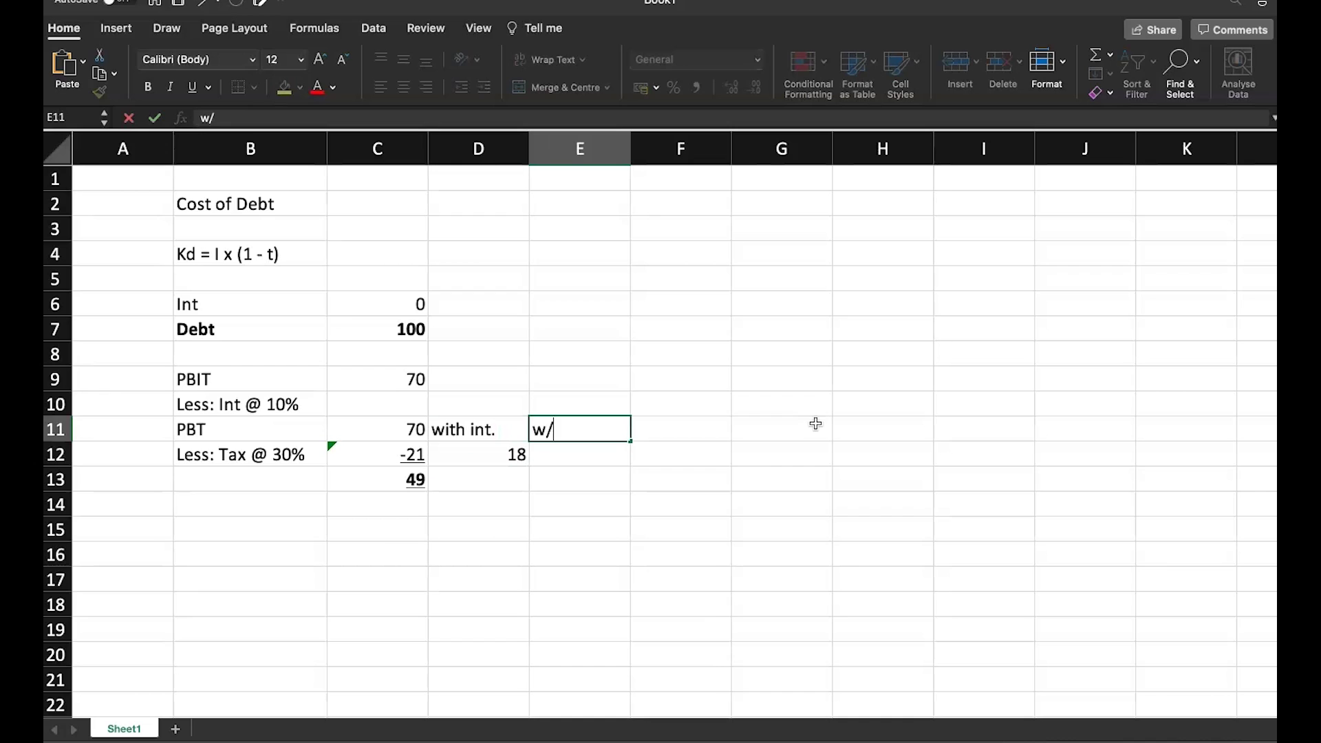
{"action": "type", "text": "o int"}
{"action": "key", "text": "Return"}
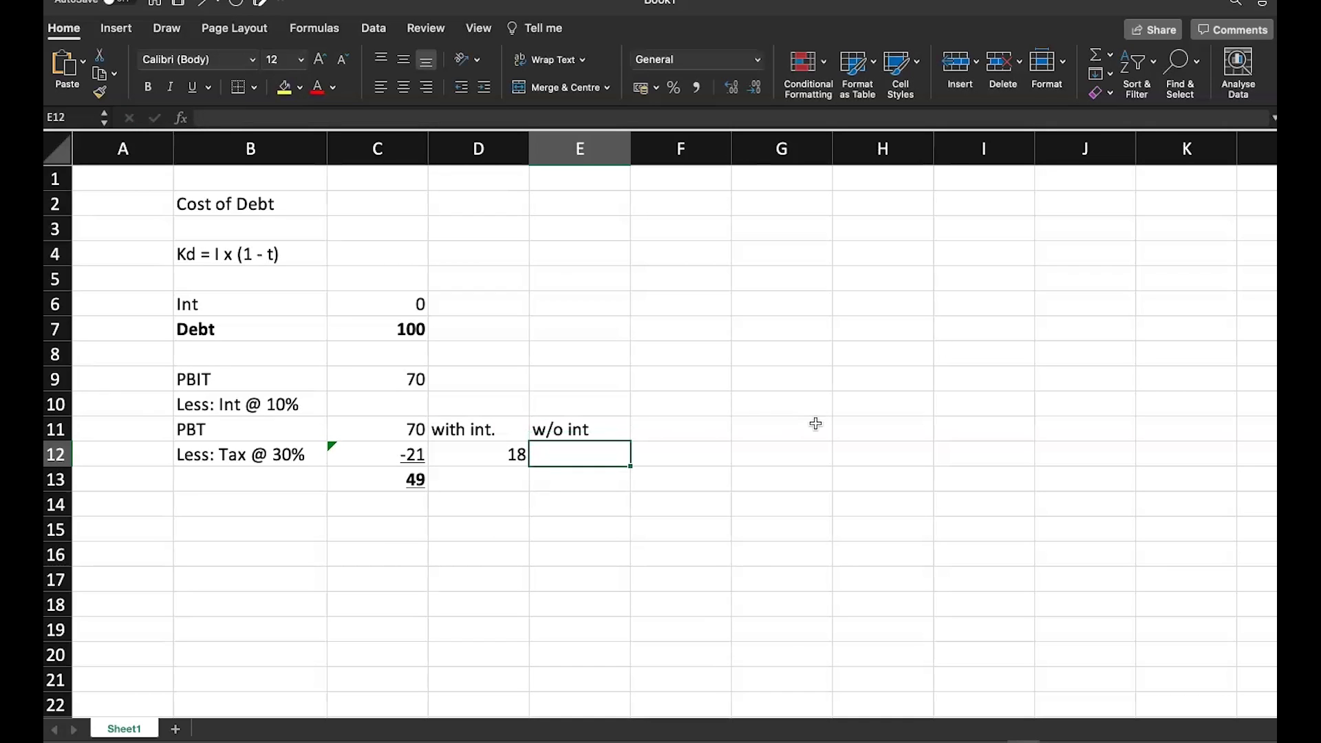
{"action": "type", "text": "21"}
{"action": "key", "text": "Return"}
- Restore the interest to 10 and select the with and without interest tax figures
{"action": "key", "text": "Up"}
{"action": "key", "text": "Left"}
{"action": "key", "text": "Left"}
{"action": "key", "text": "Up"}
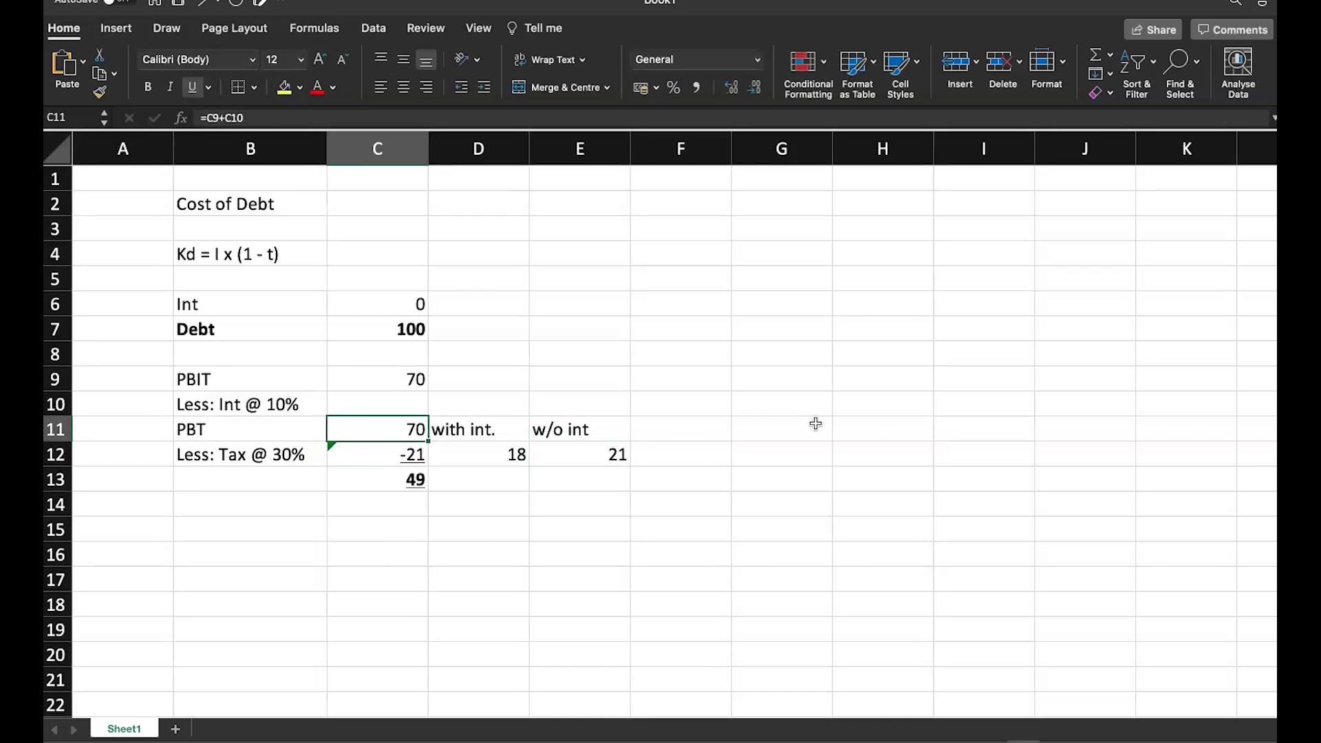
{"action": "key", "text": "Up"}
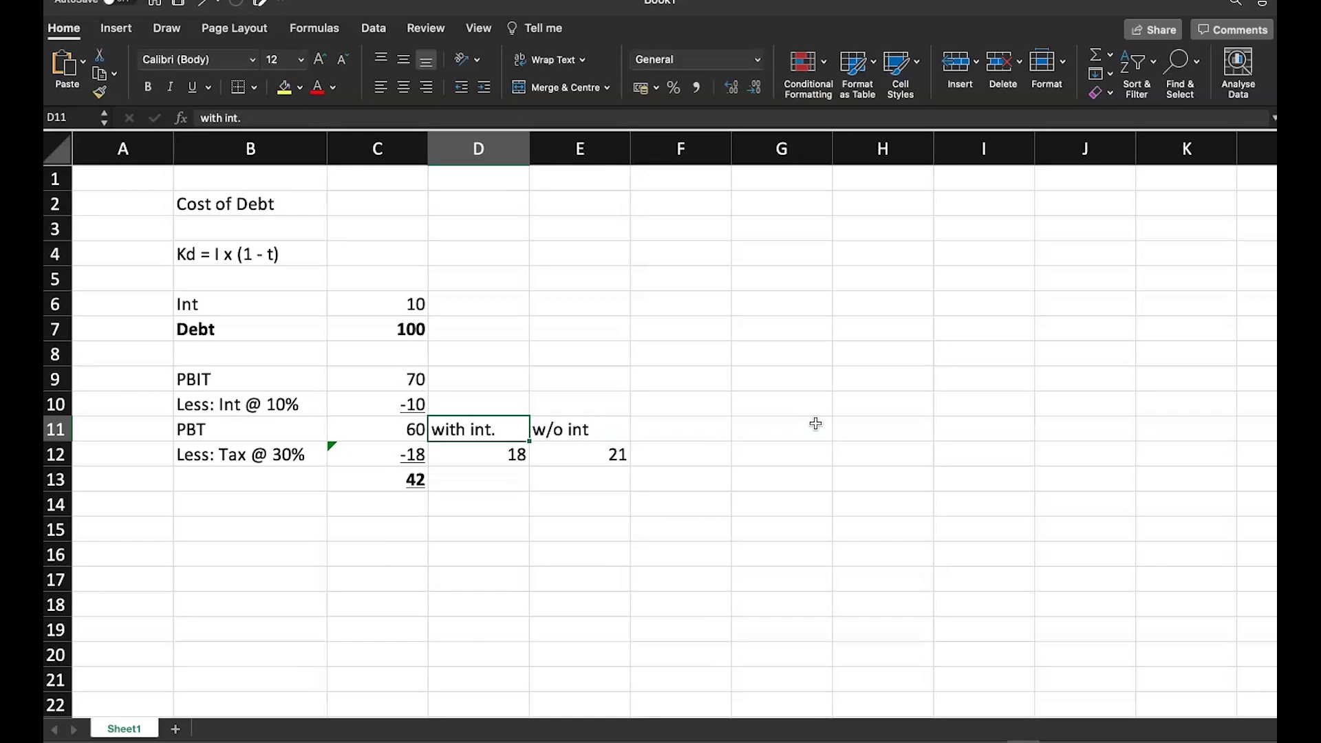
{"action": "key", "text": "shift+Down"}
{"action": "key", "text": "shift+Right"}
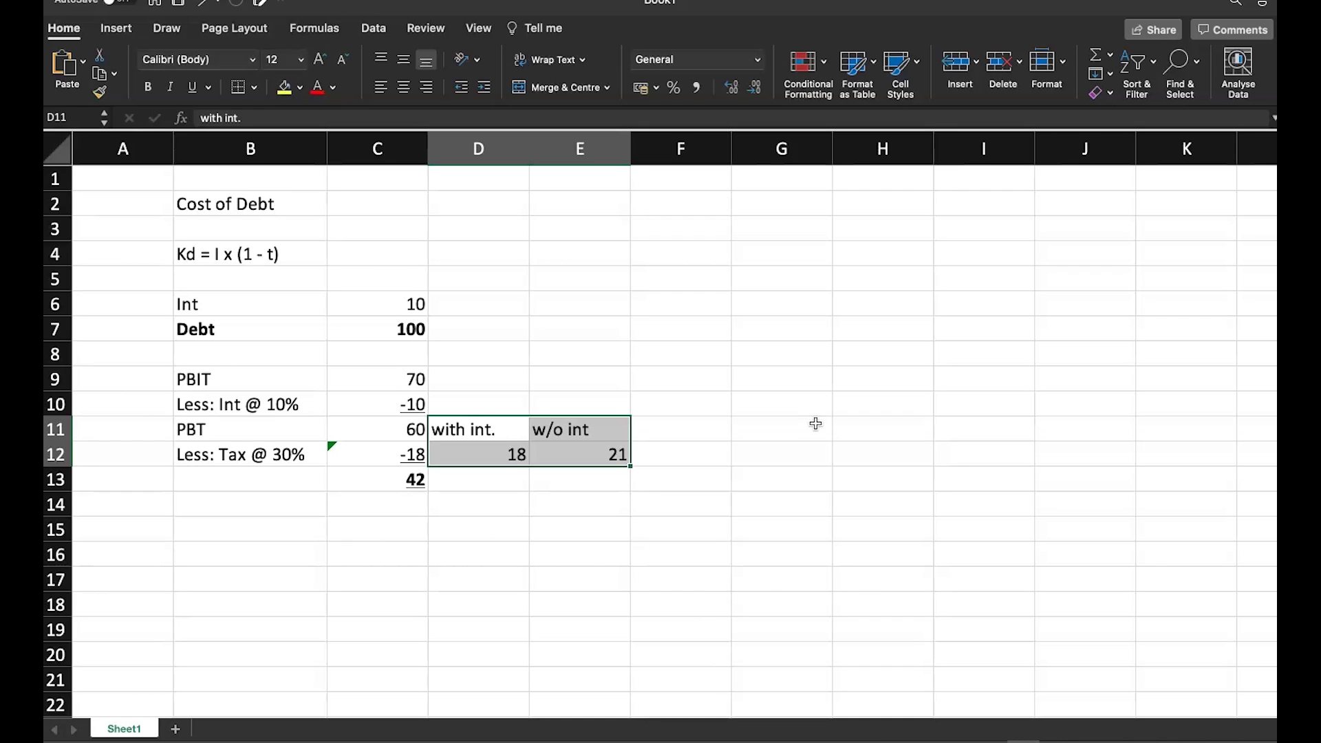
- Add a 'tax savings' label in F11 and =E12-D12 in F12, showing 3
{"action": "key", "text": "Right"}
{"action": "key", "text": "Right"}
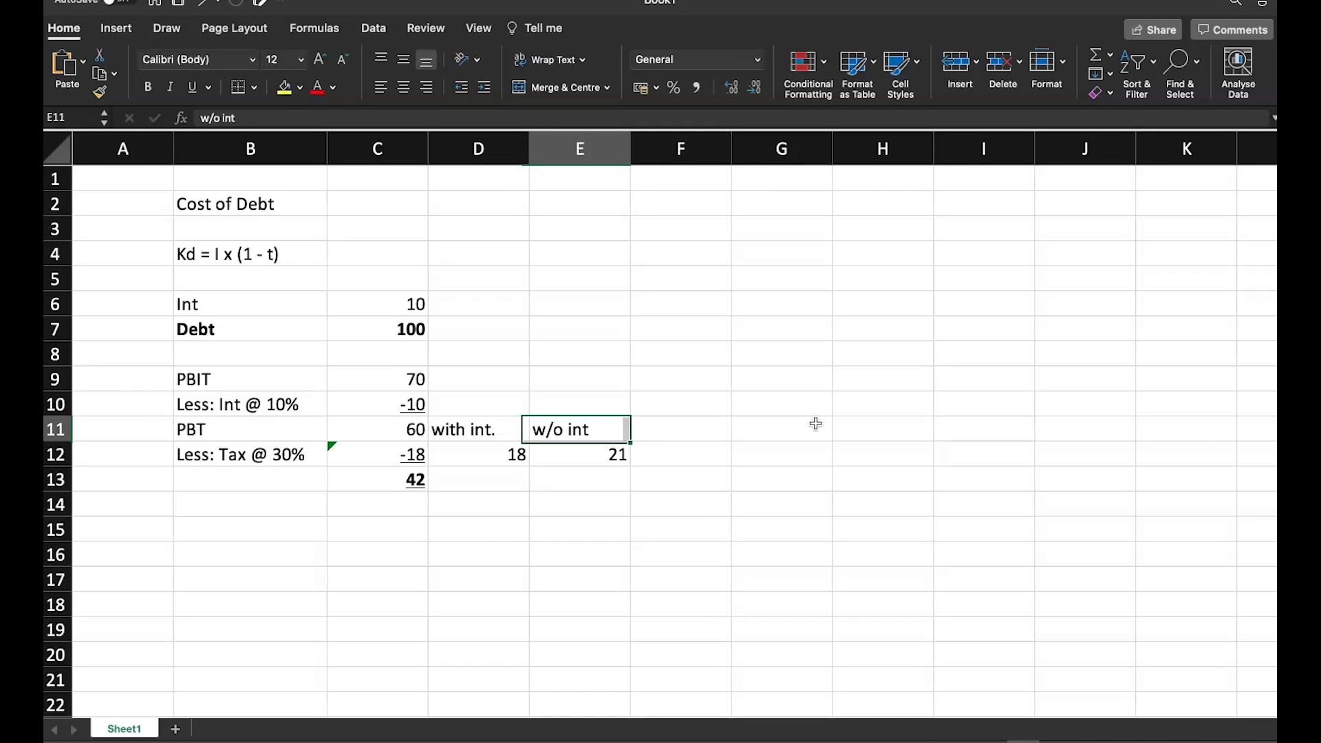
{"action": "type", "text": "tax savings"}
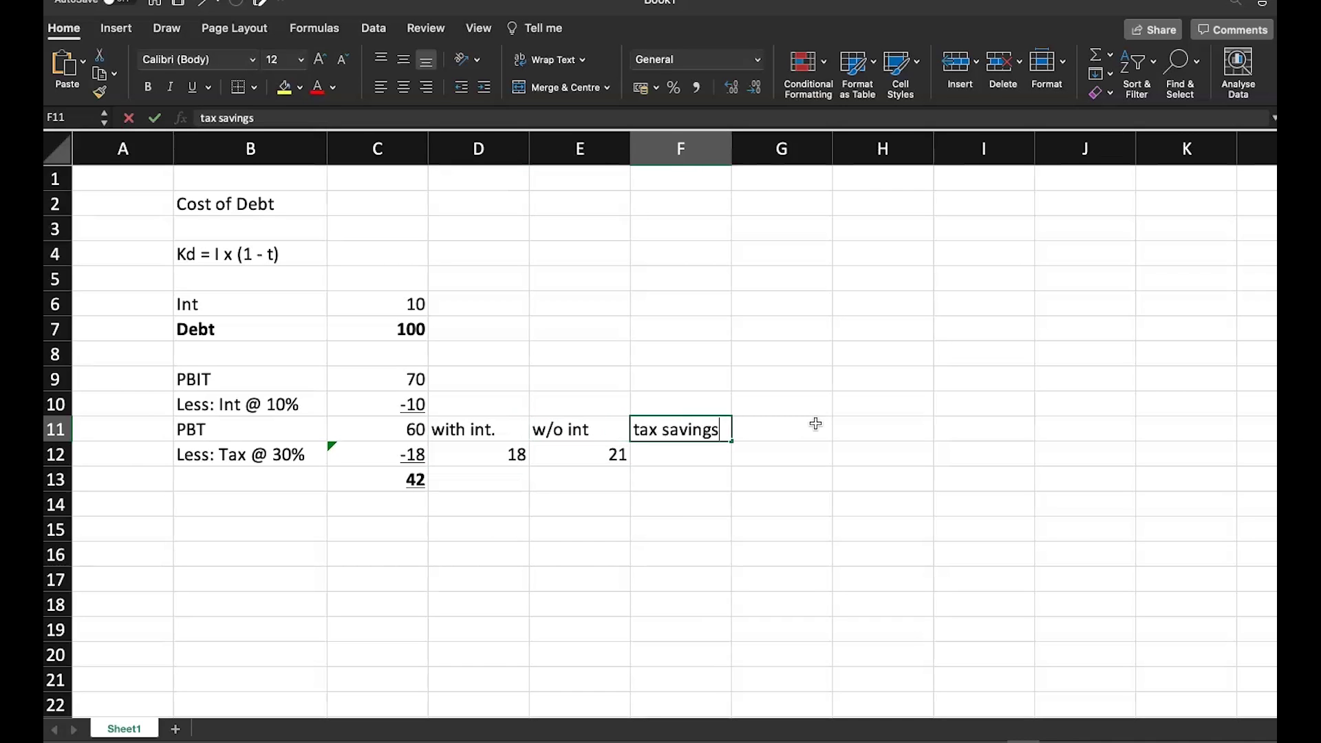
{"action": "key", "text": "Return"}
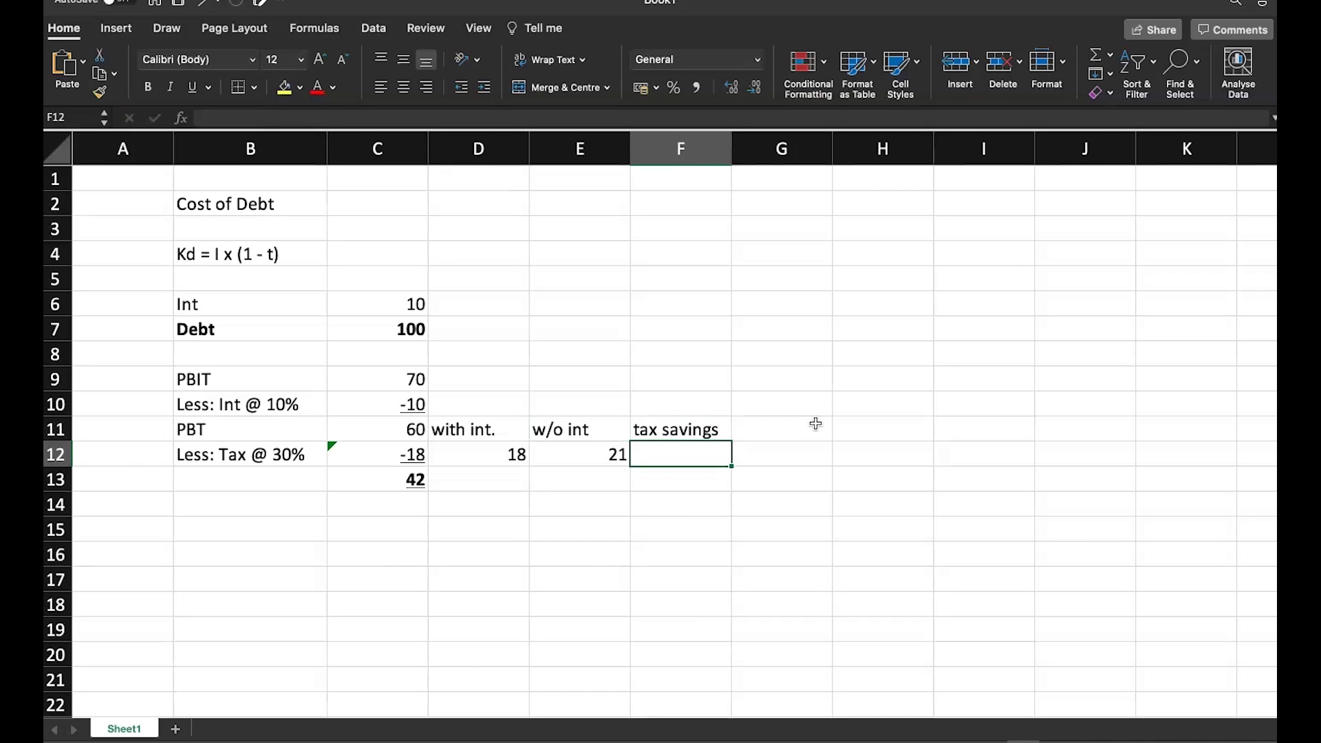
{"action": "type", "text": "="}
{"action": "key", "text": "Left"}
{"action": "type", "text": "-"}
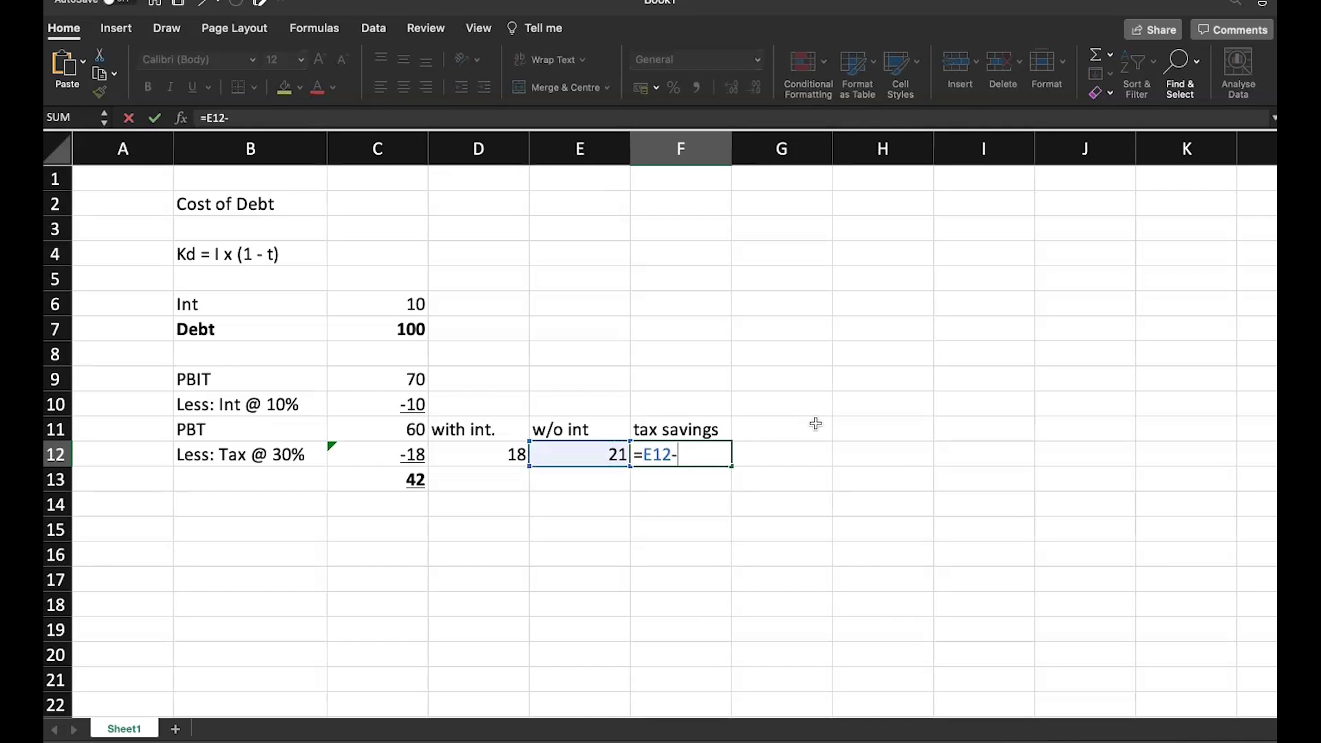
{"action": "key", "text": "Left"}
{"action": "key", "text": "Left"}
{"action": "key", "text": "Return"}
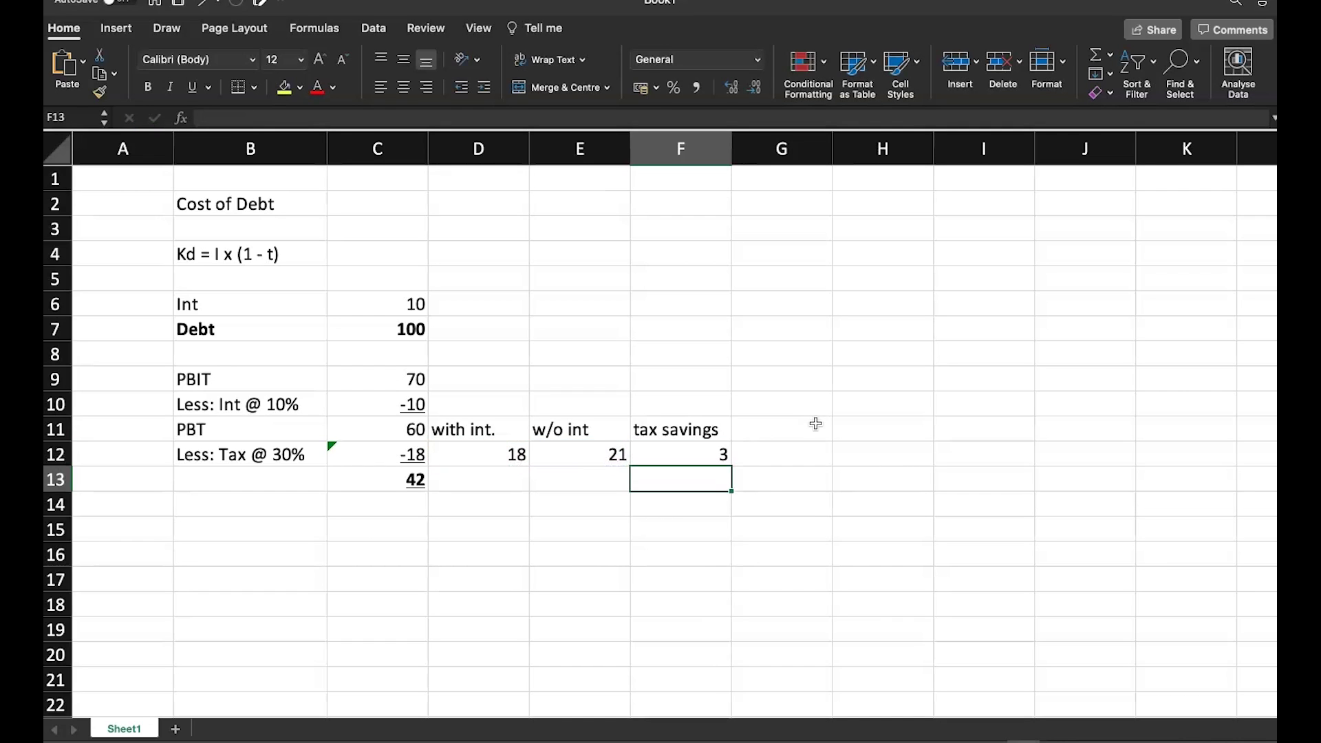
{"action": "key", "text": "Up"}
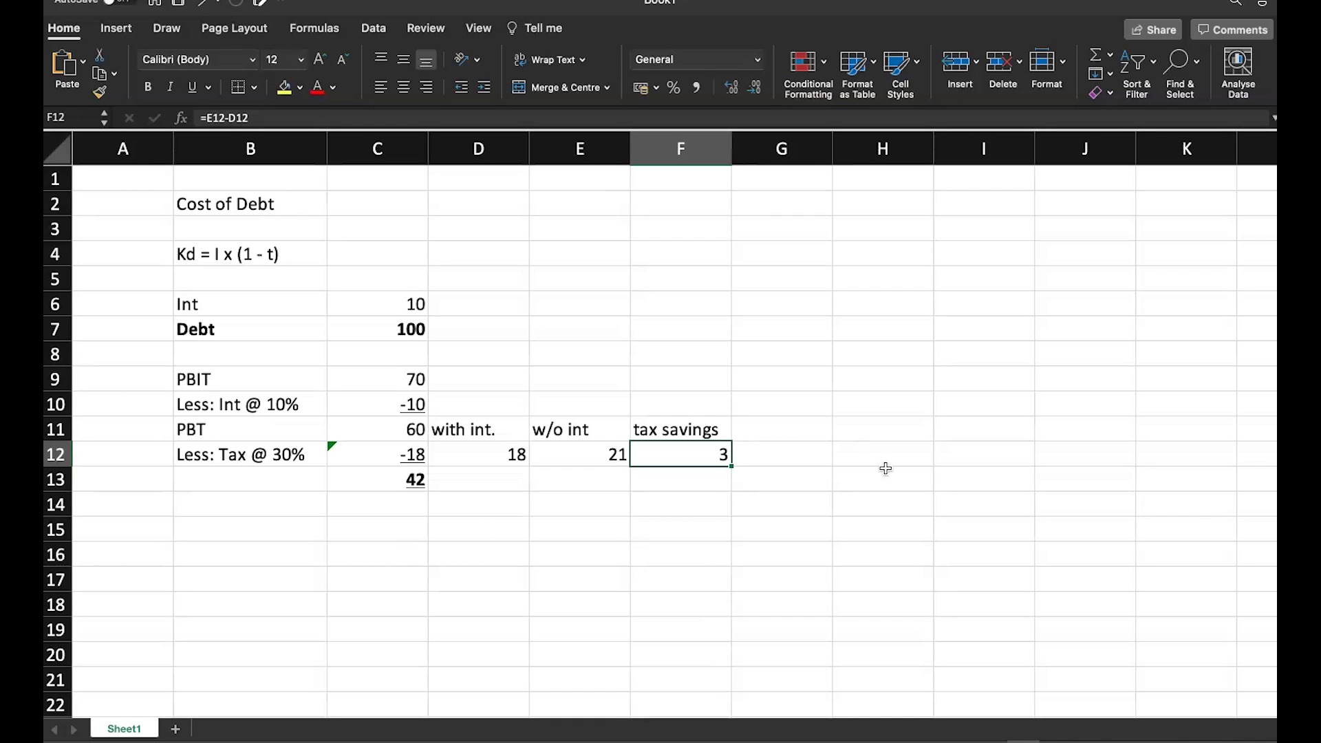
{"action": "left_click", "coordinate": [427, 405]}
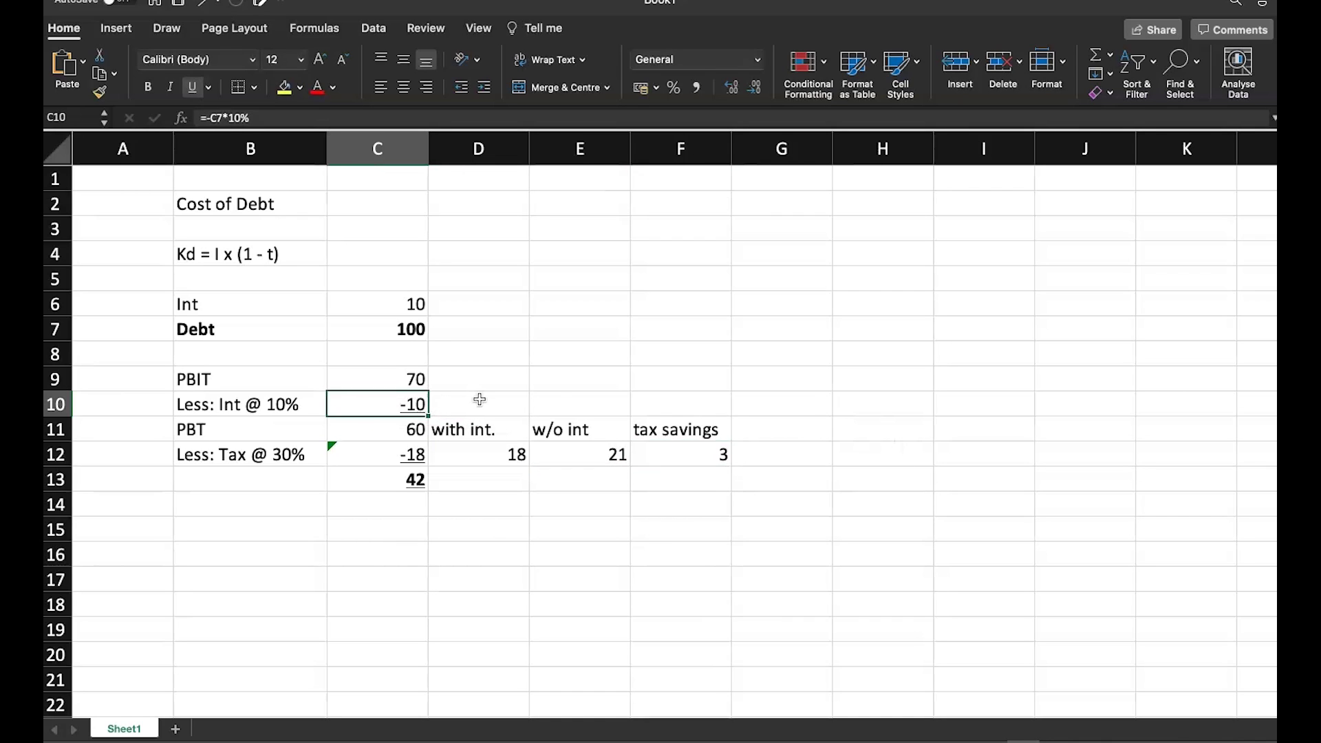
{"action": "left_click", "coordinate": [716, 455], "text": "super"}
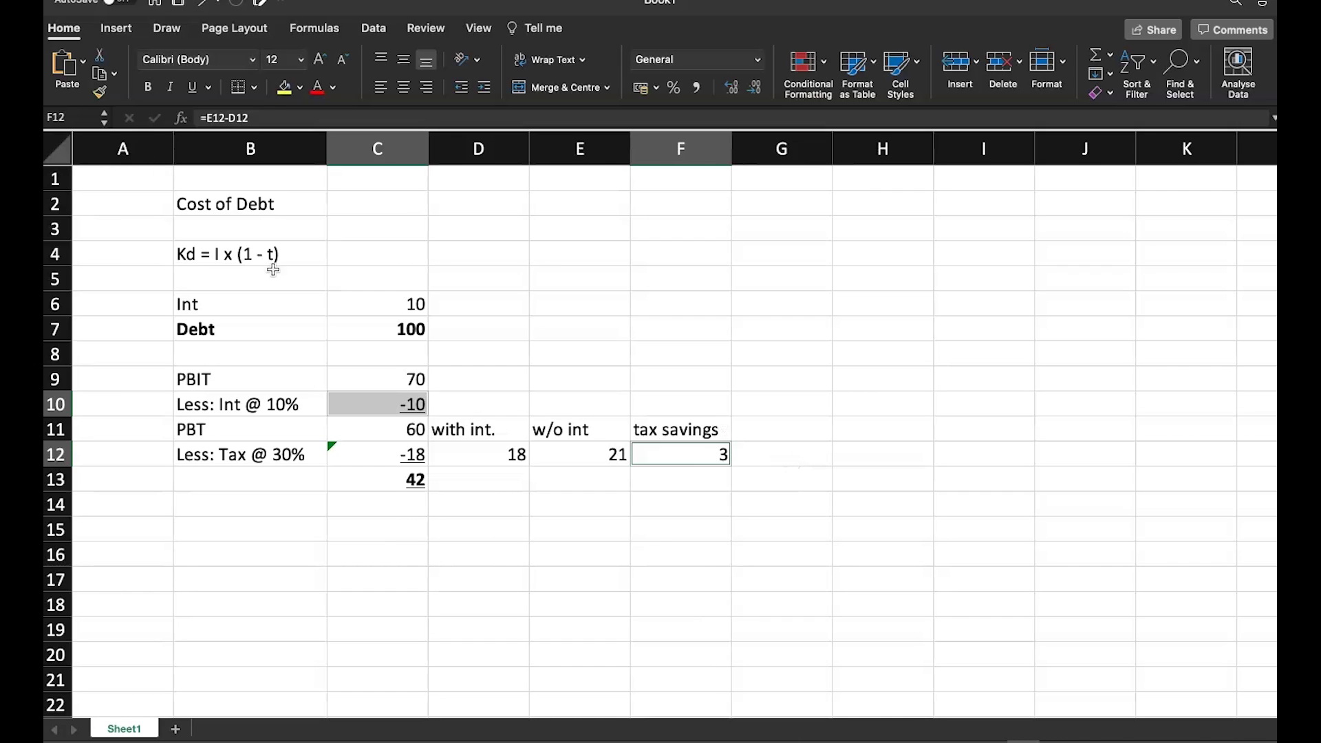
- Enter =10*(1-0.3) in C4 for a cost of debt of 7, then select C10 and F12 to compare
{"action": "left_click", "coordinate": [372, 262]}
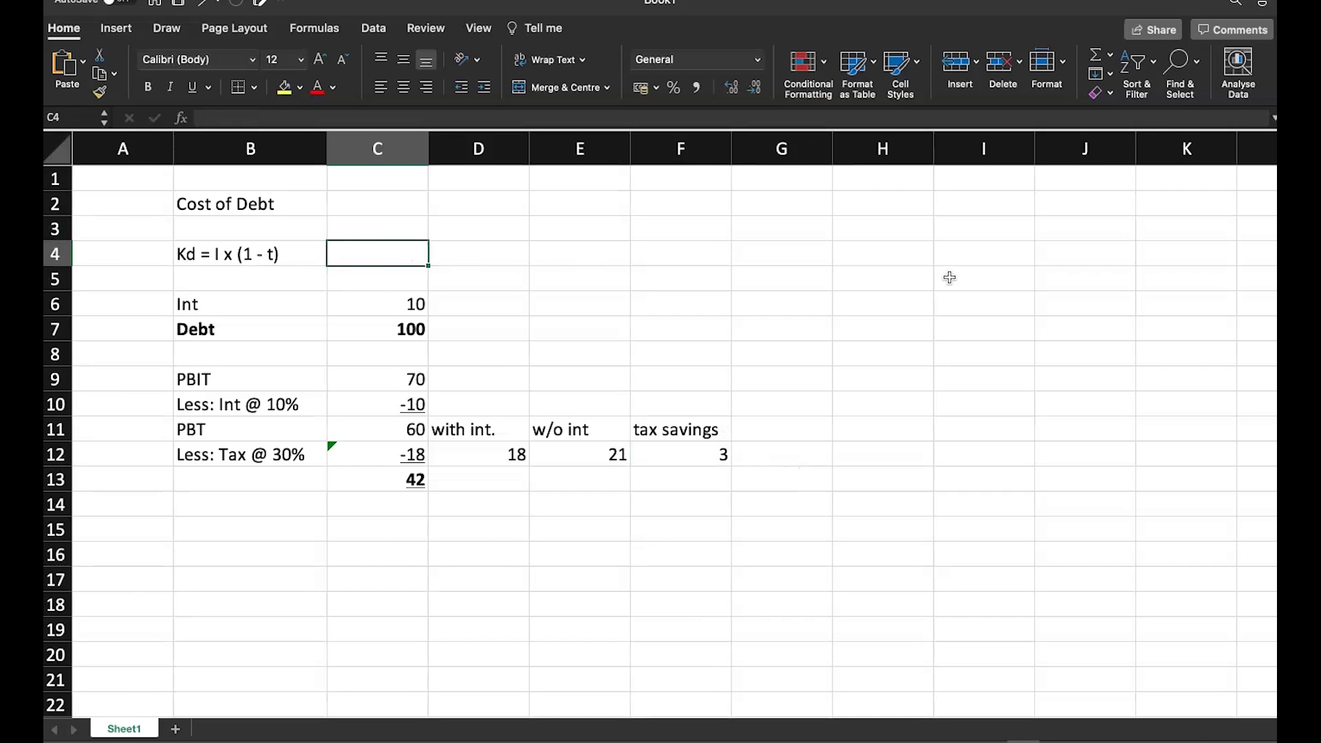
{"action": "type", "text": "="}
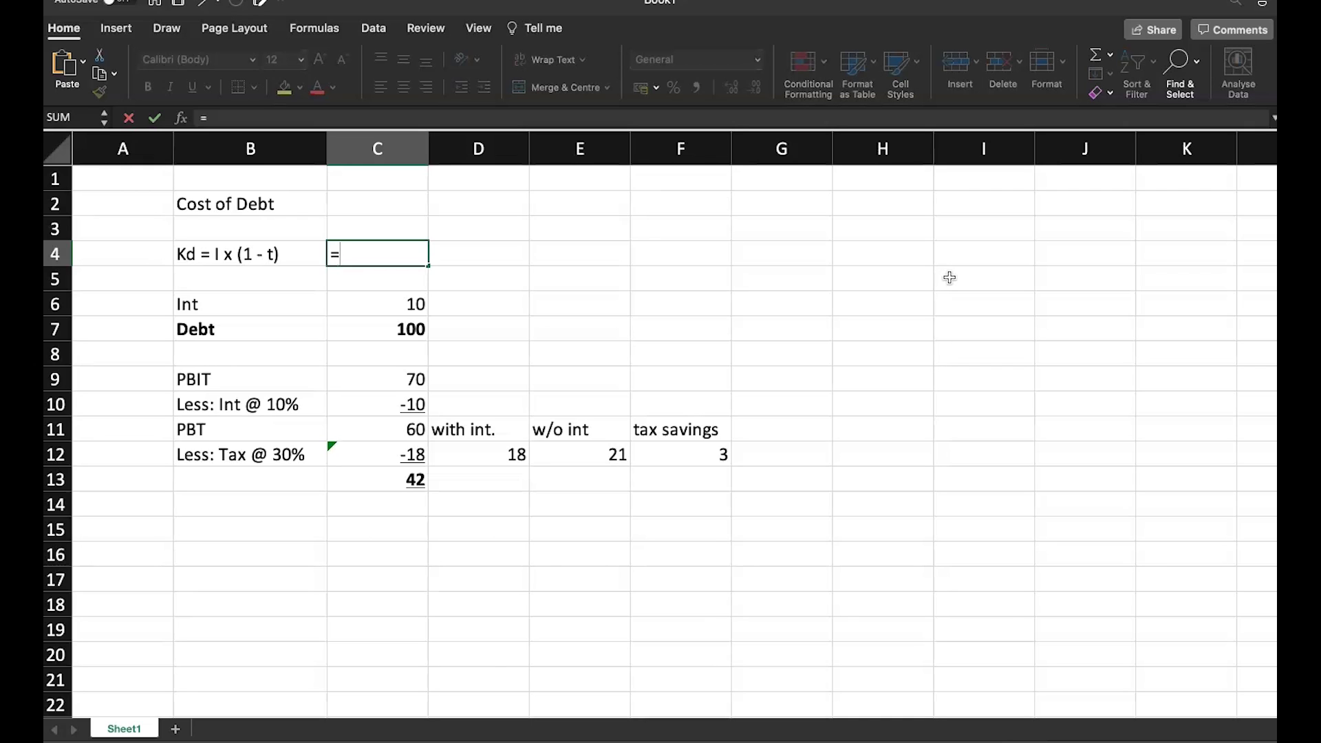
{"action": "type", "text": "10*(1-0.3)"}
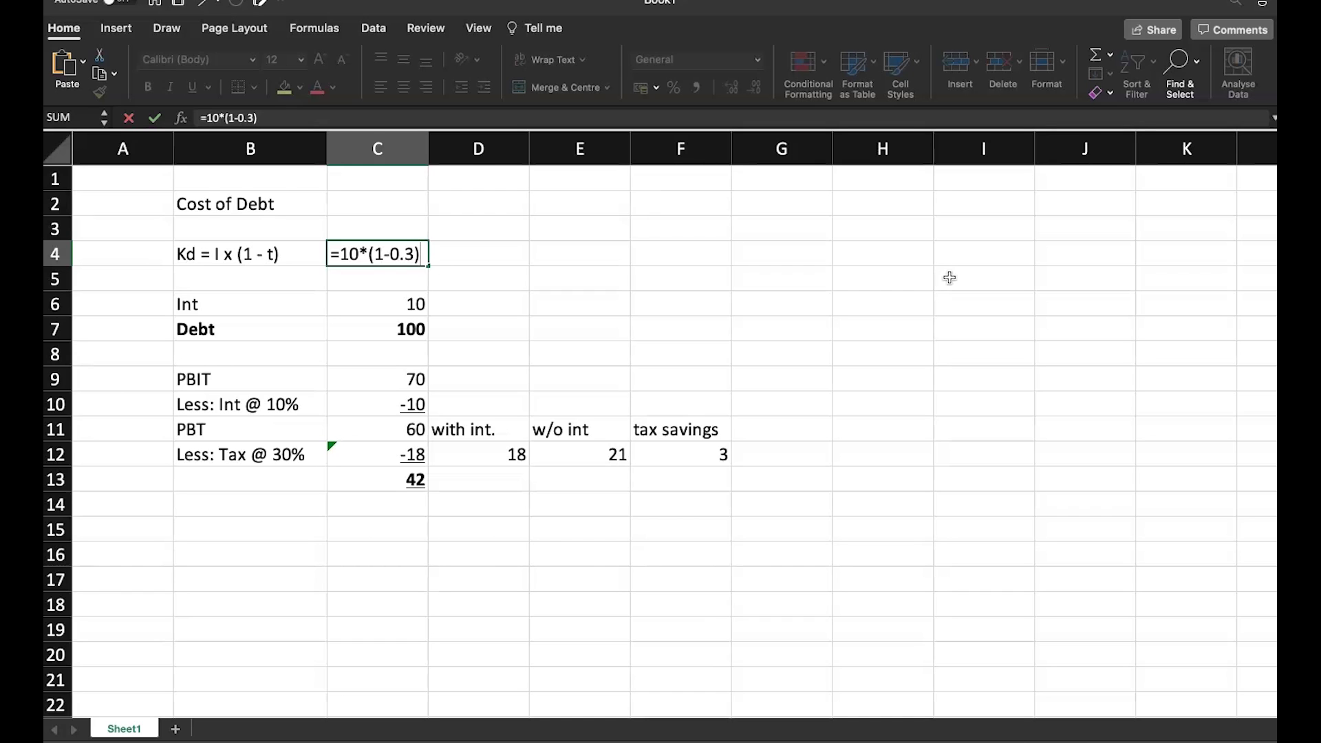
{"action": "key", "text": "Return"}
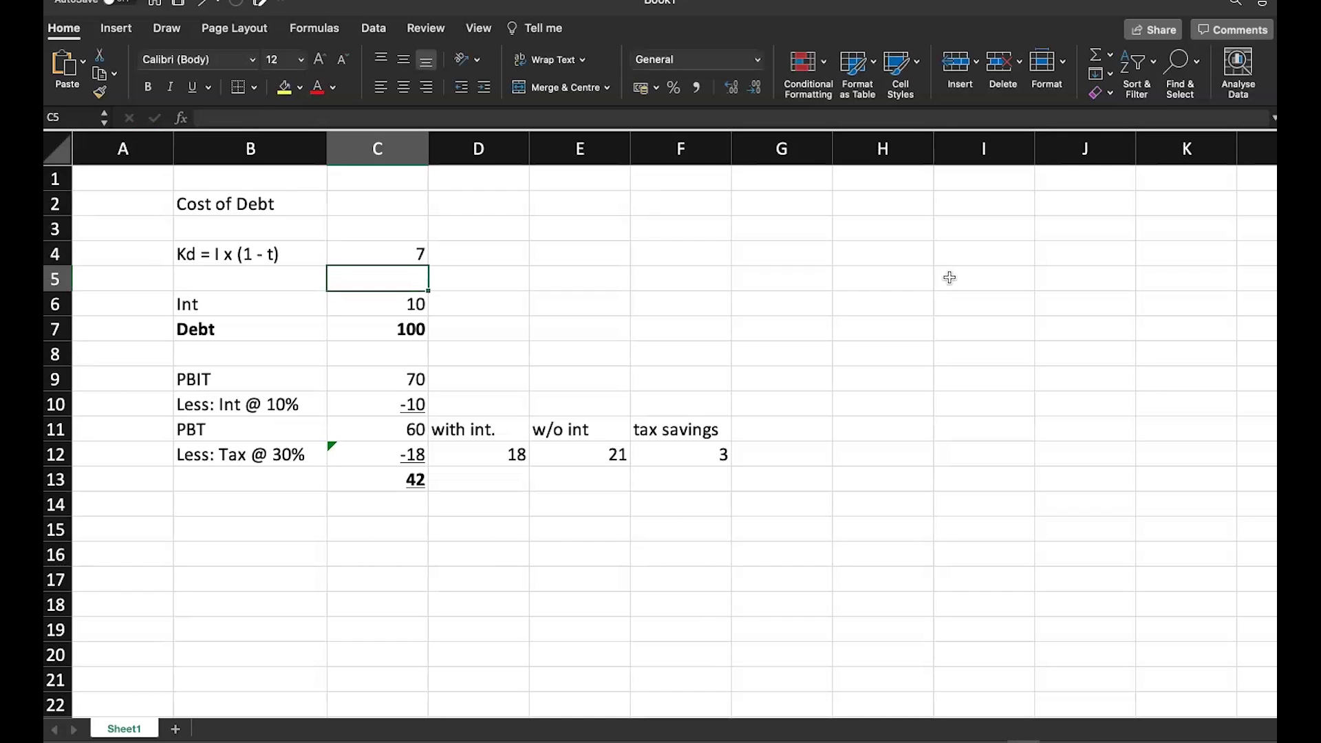
{"action": "key", "text": "Up"}
{"action": "left_click", "coordinate": [413, 408]}
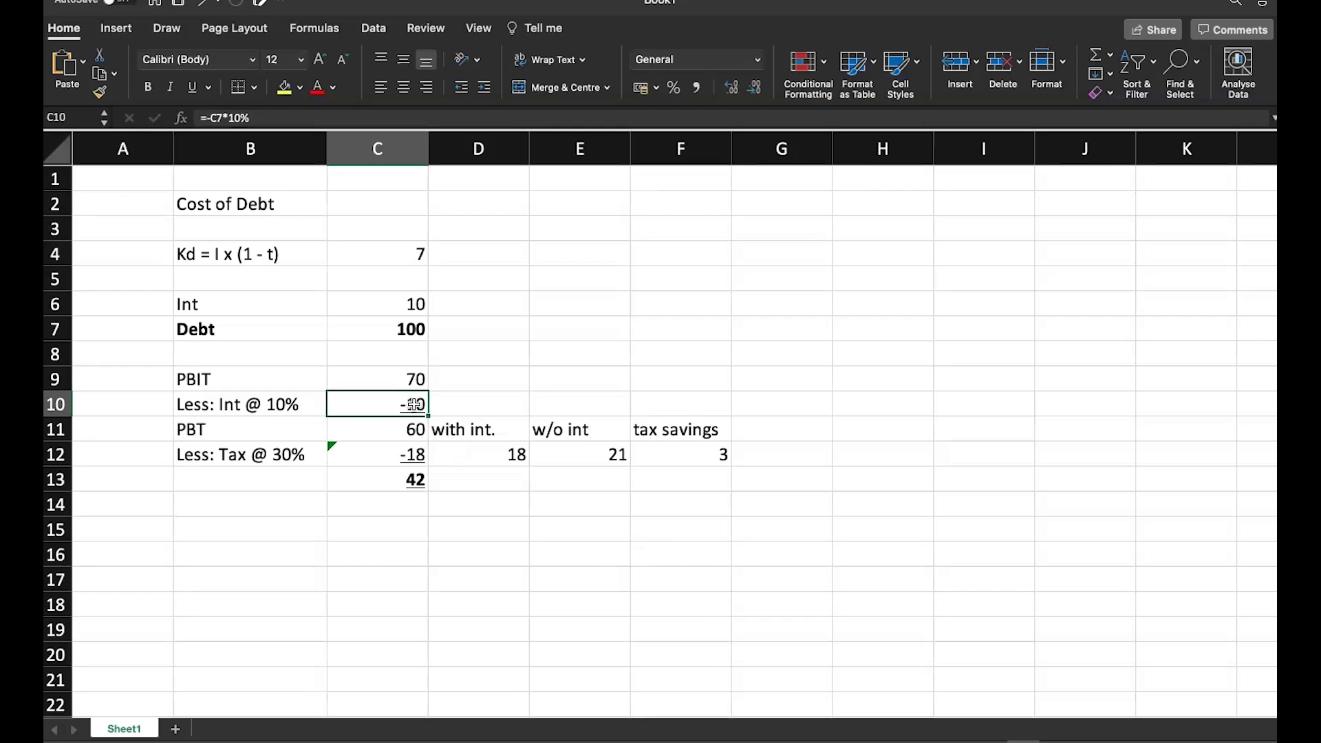
{"action": "left_click", "coordinate": [718, 457], "text": "super"}
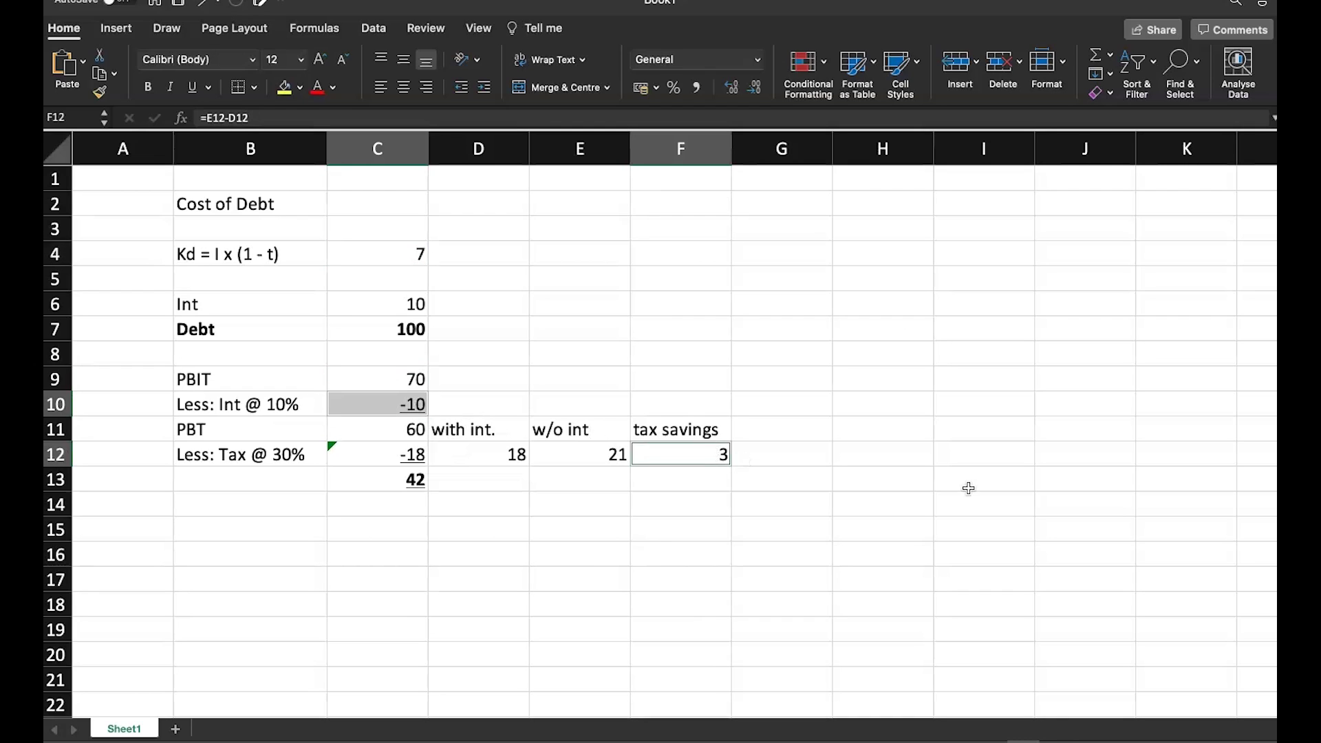